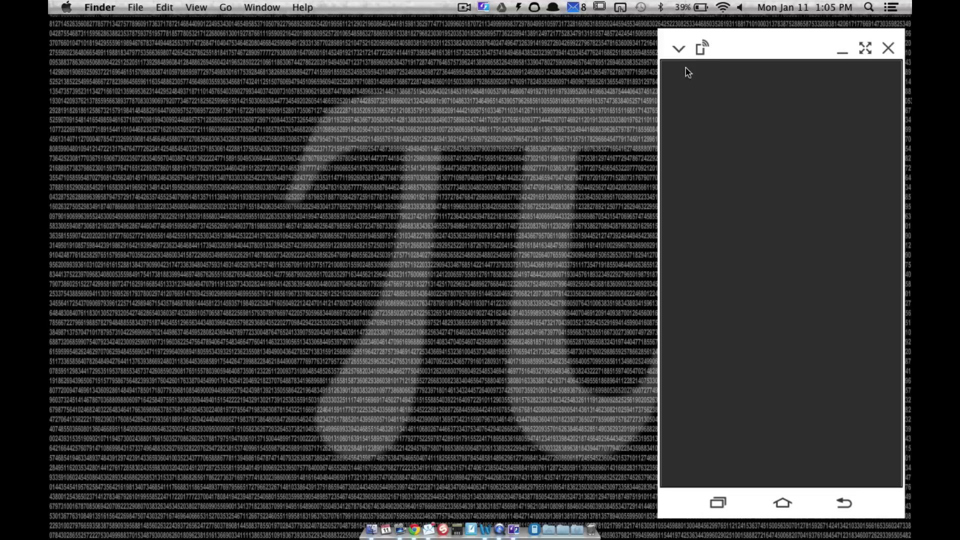
Launch KLWP from the Tools folder on the phone's home screen
{"action": "left_click", "coordinate": [795, 344]}
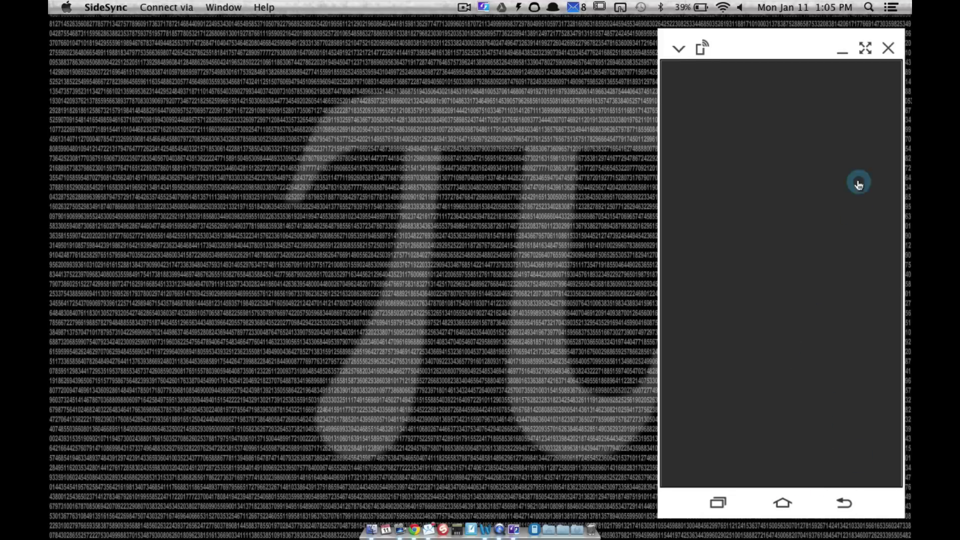
{"action": "left_click", "coordinate": [778, 332]}
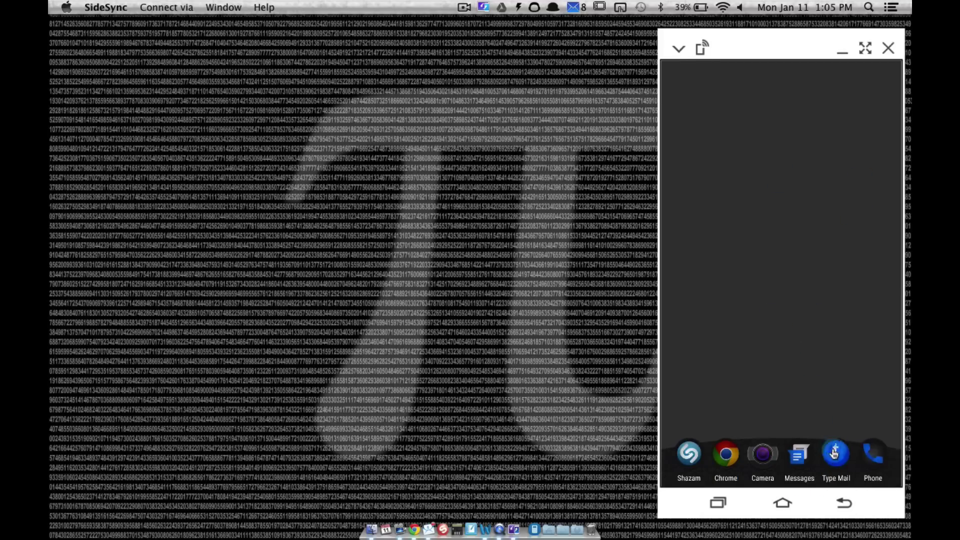
{"action": "left_click_drag", "start_coordinate": [680, 458], "coordinate": [850, 457]}
{"action": "left_click", "coordinate": [867, 454]}
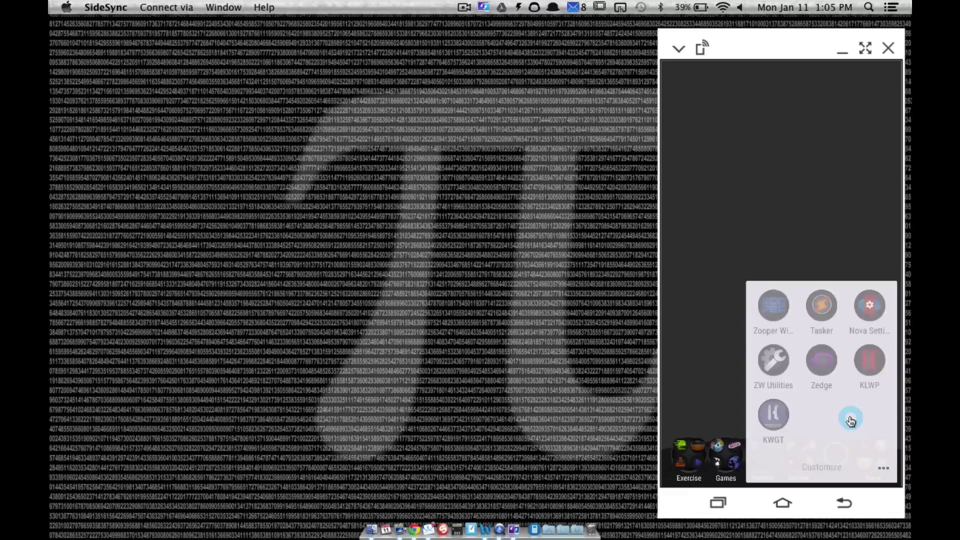
{"action": "left_click", "coordinate": [871, 364]}
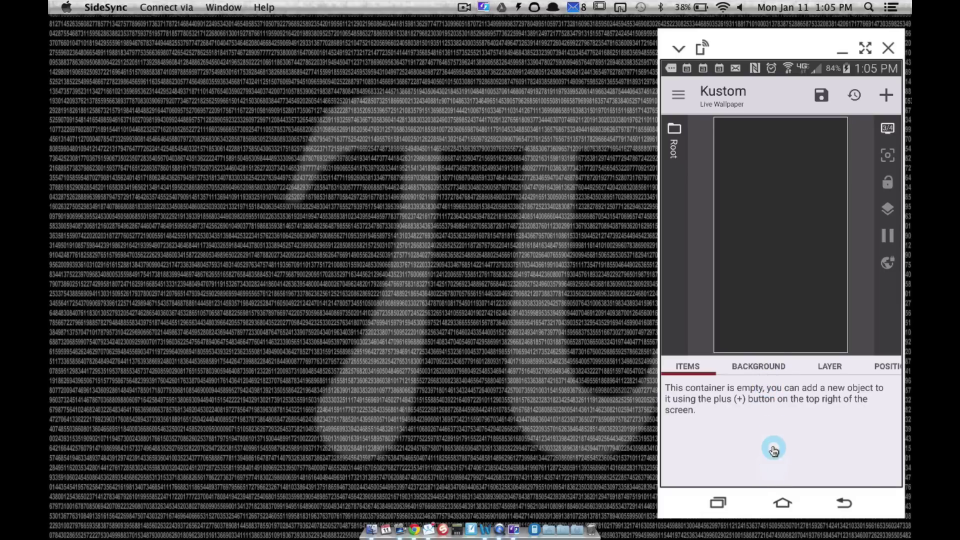
Set the wallpaper Background type to Image and bring up the Select Picture chooser
{"action": "left_click", "coordinate": [757, 366]}
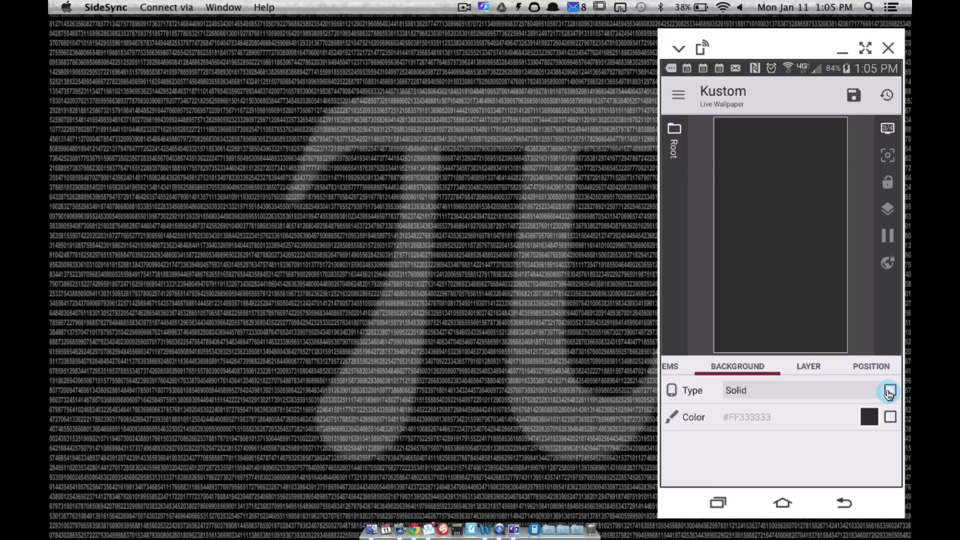
{"action": "left_click", "coordinate": [845, 391]}
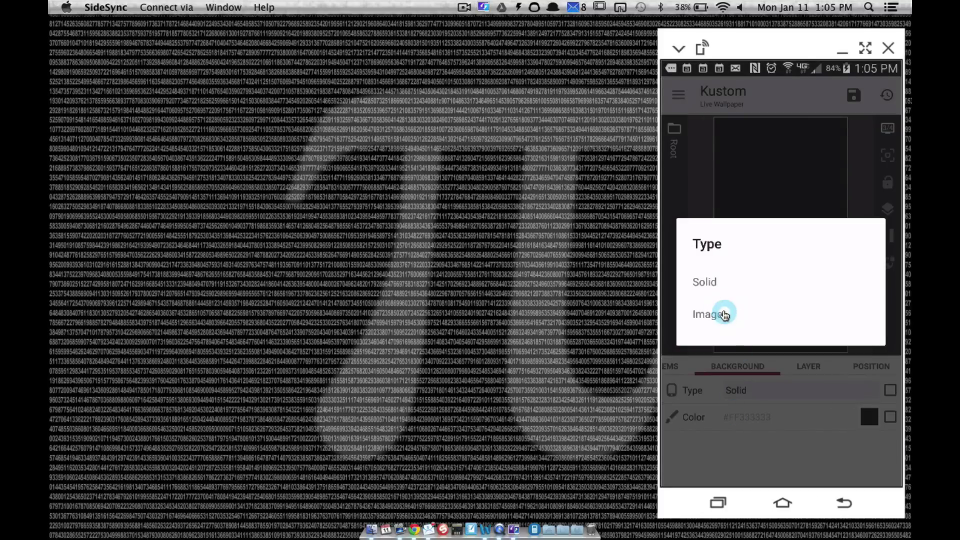
{"action": "left_click", "coordinate": [722, 314]}
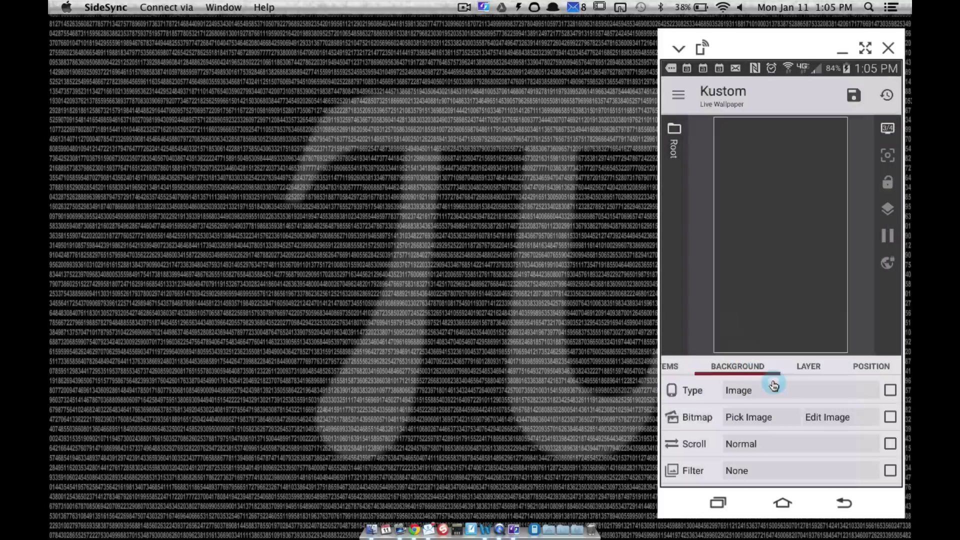
{"action": "left_click", "coordinate": [760, 421]}
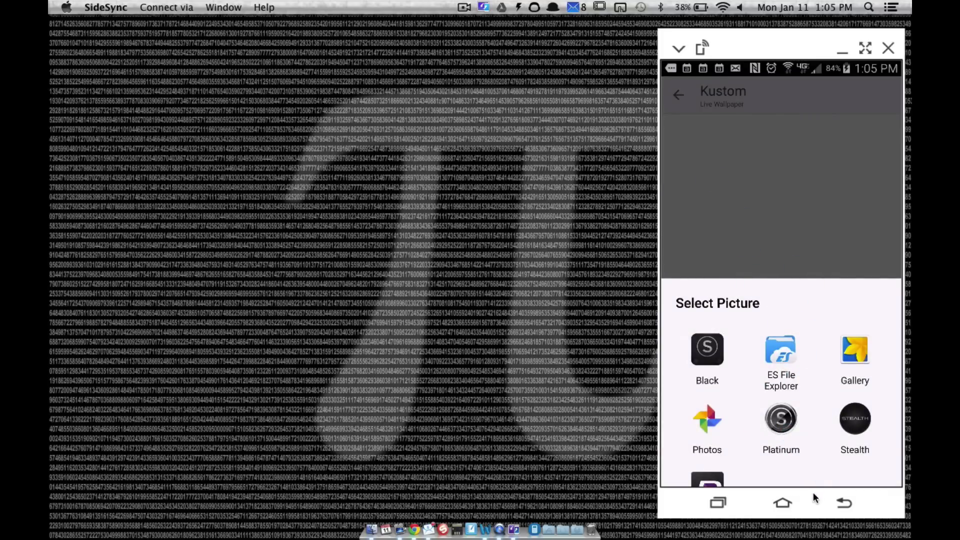
{"action": "left_click", "coordinate": [839, 507]}
{"action": "left_click", "coordinate": [822, 355]}
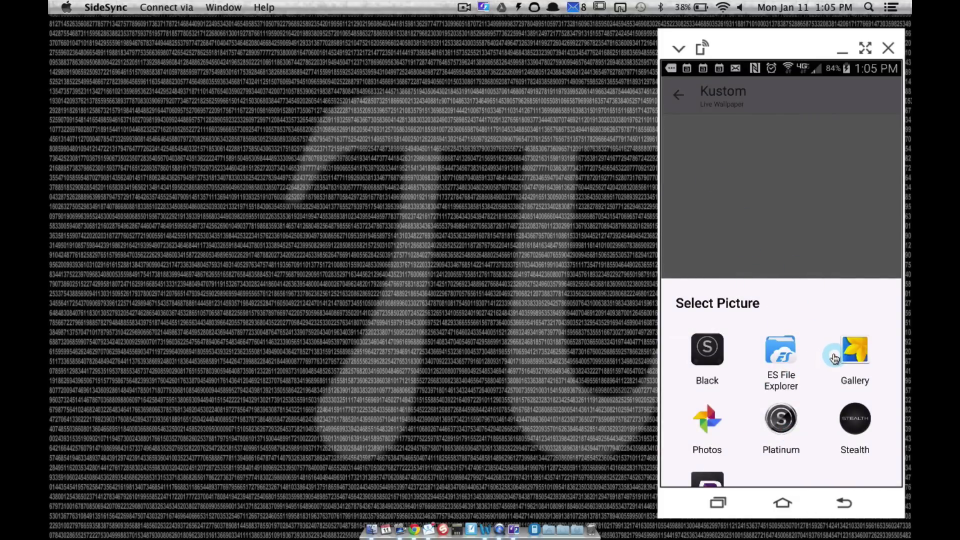
{"action": "left_click", "coordinate": [841, 384]}
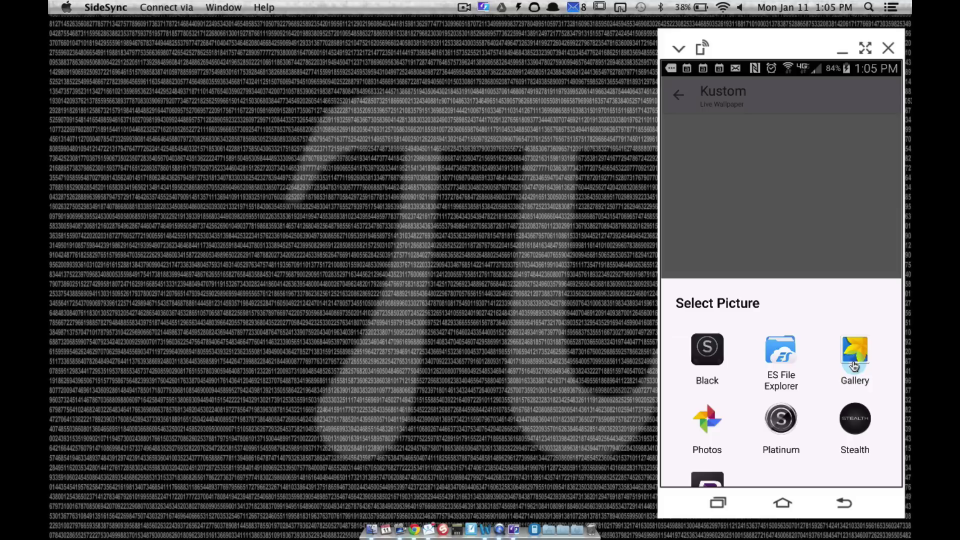
{"action": "left_click", "coordinate": [842, 383]}
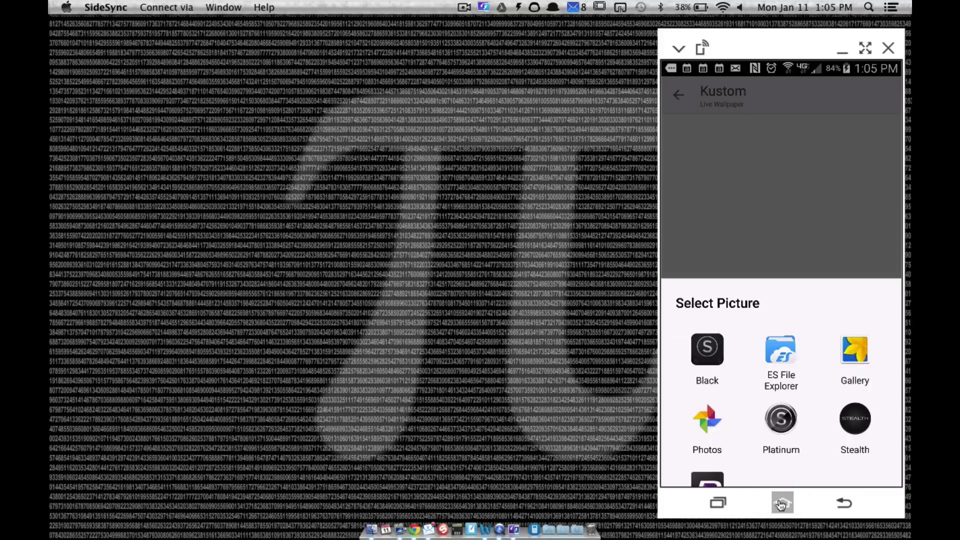
Leave KLWP and launch ES File Explorer from the Tools folder
{"action": "left_click", "coordinate": [792, 450]}
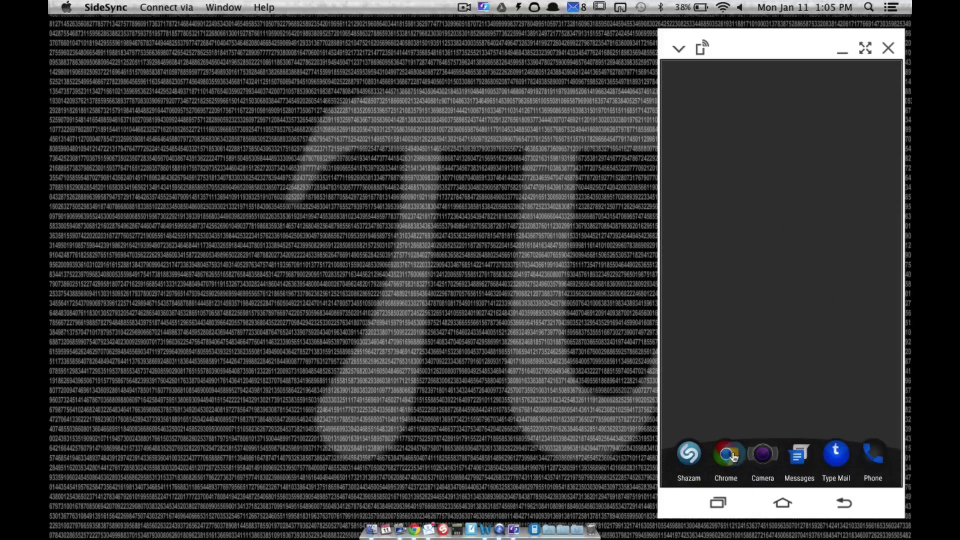
{"action": "left_click_drag", "start_coordinate": [731, 456], "coordinate": [873, 460]}
{"action": "left_click", "coordinate": [870, 462]}
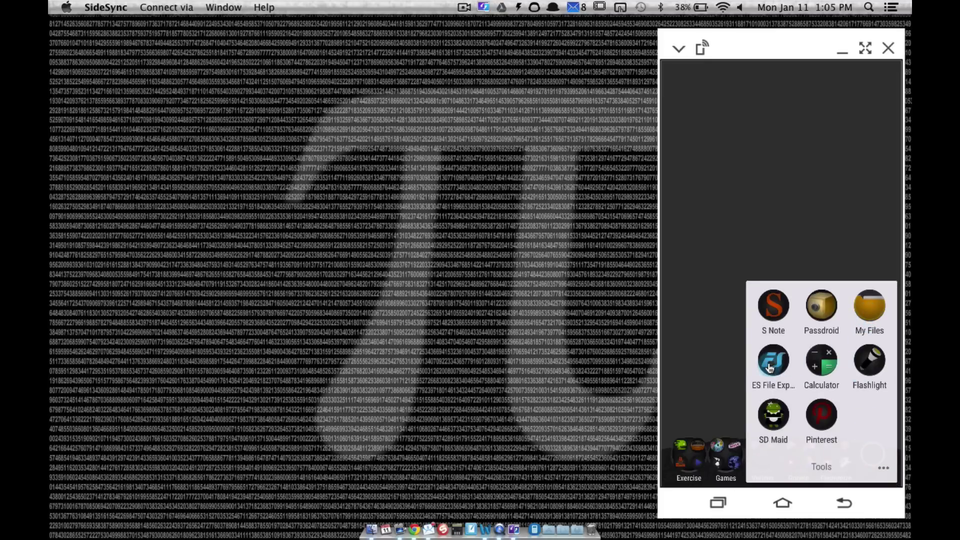
{"action": "left_click", "coordinate": [791, 367]}
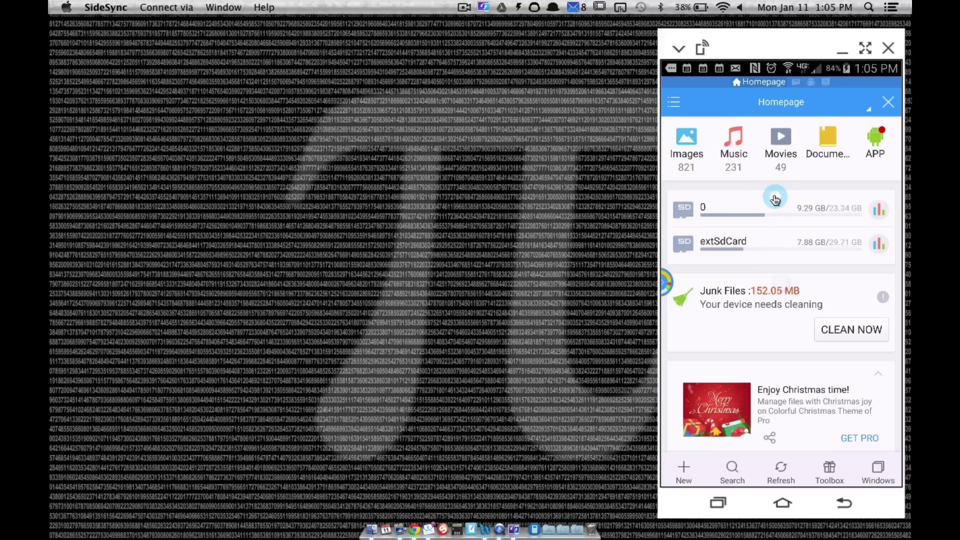
Copy the full path of 1.jpg from extSdCard > Wallpaper images > Changing WPs
{"action": "left_click", "coordinate": [717, 243]}
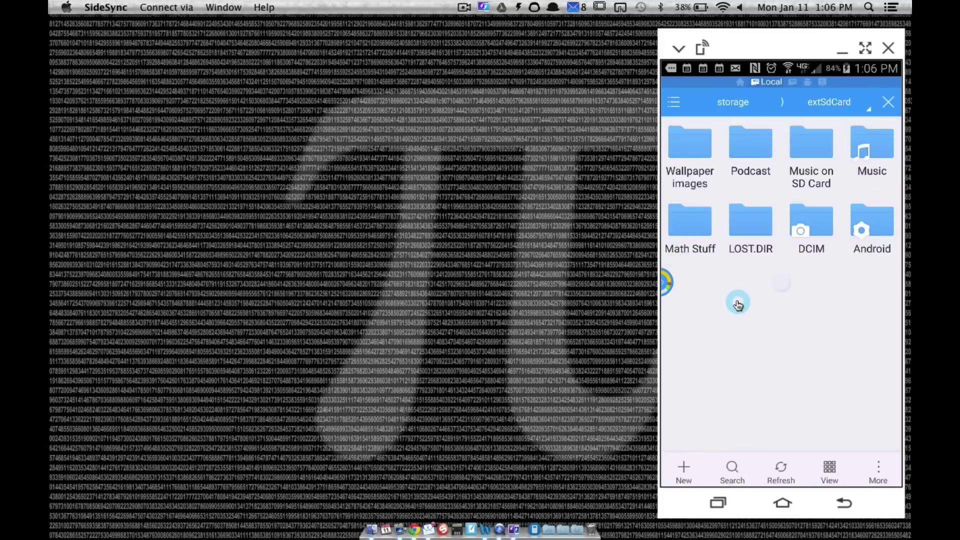
{"action": "left_click", "coordinate": [689, 151]}
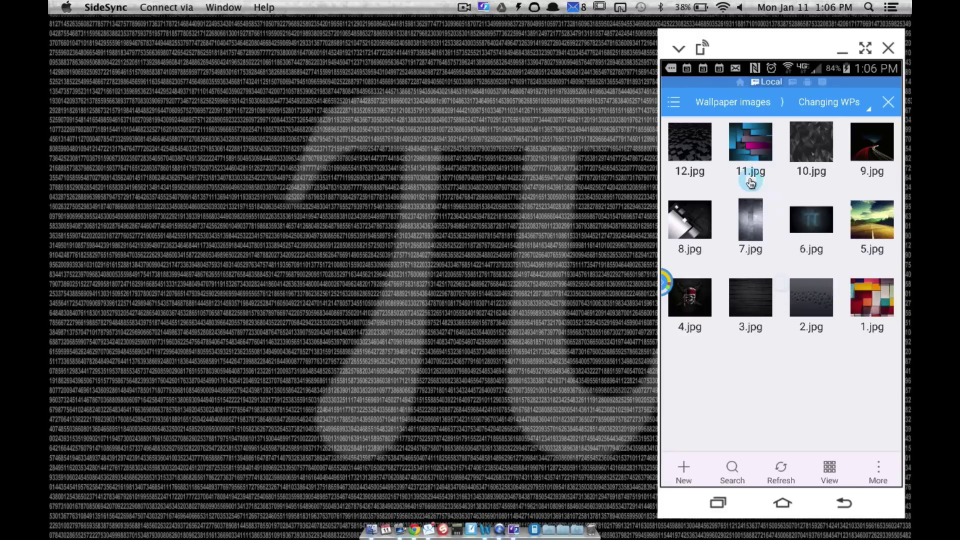
{"action": "left_click", "coordinate": [870, 301]}
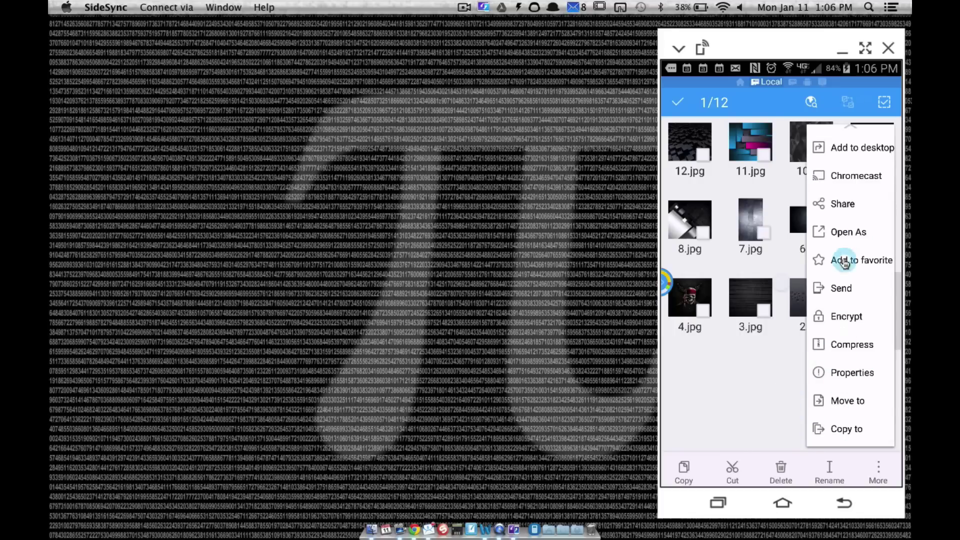
{"action": "left_click", "coordinate": [857, 372]}
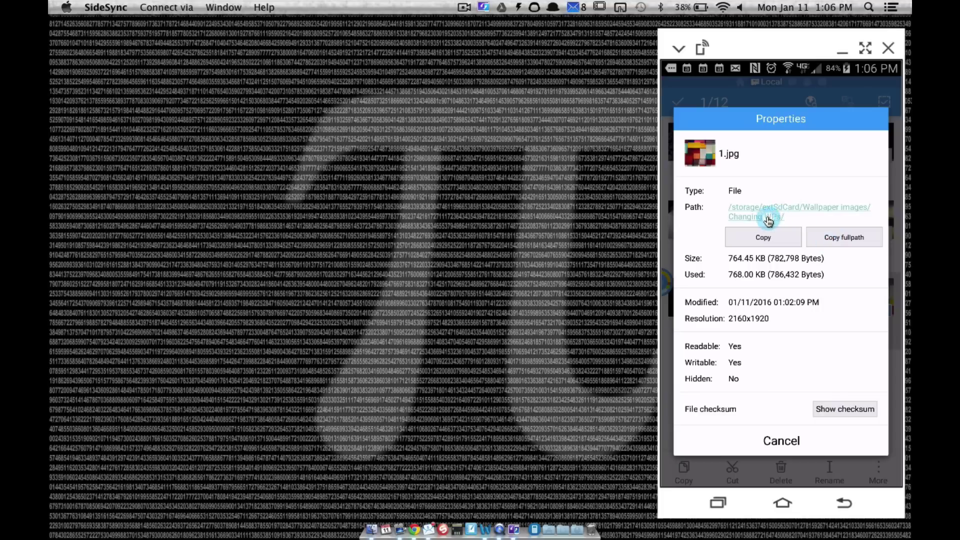
{"action": "left_click", "coordinate": [836, 241]}
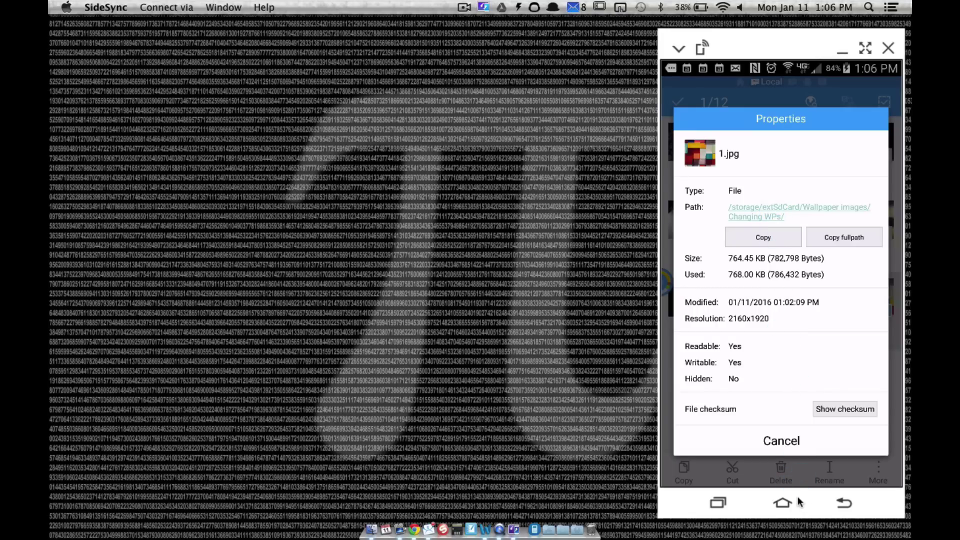
{"action": "left_click", "coordinate": [783, 504]}
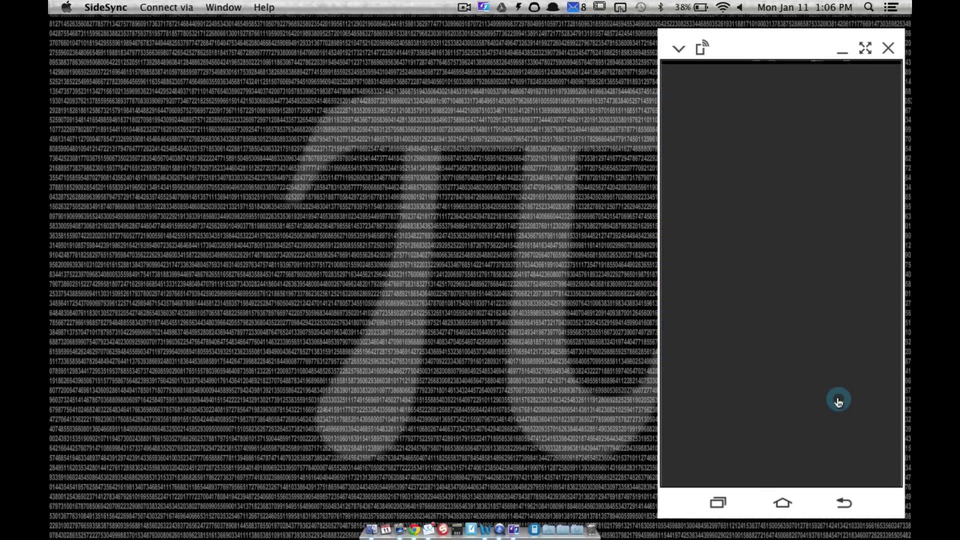
Reopen KLWP from its dock folder
{"action": "left_click_drag", "start_coordinate": [853, 454], "coordinate": [770, 452]}
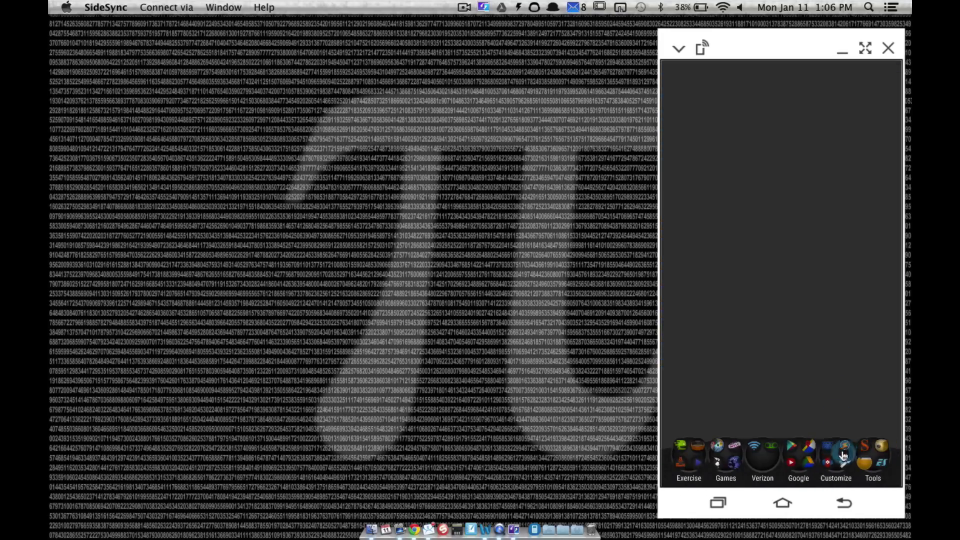
{"action": "left_click", "coordinate": [845, 450]}
{"action": "left_click", "coordinate": [867, 362]}
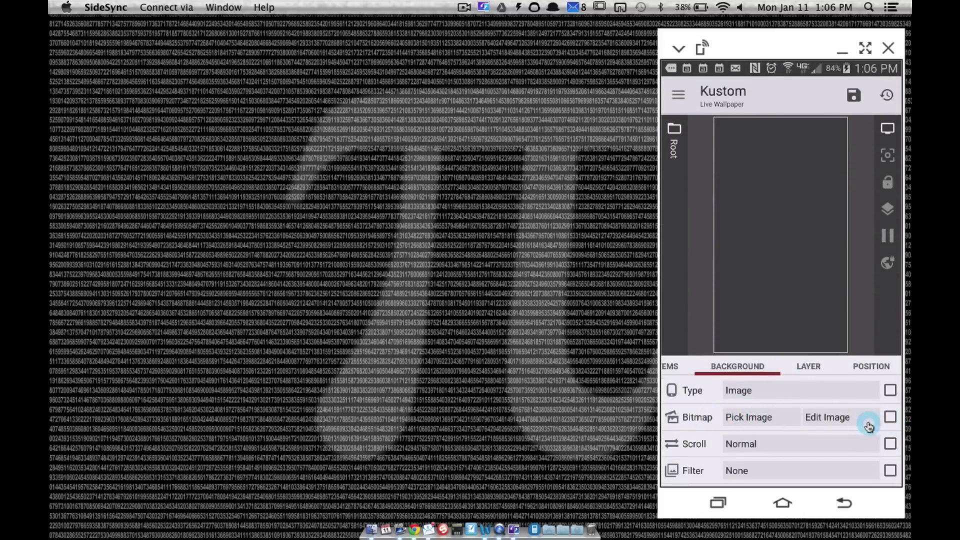
Turn the Bitmap into a formula holding the pasted Changing WPs/1.jpg path
{"action": "left_click", "coordinate": [889, 418]}
{"action": "left_click", "coordinate": [888, 129]}
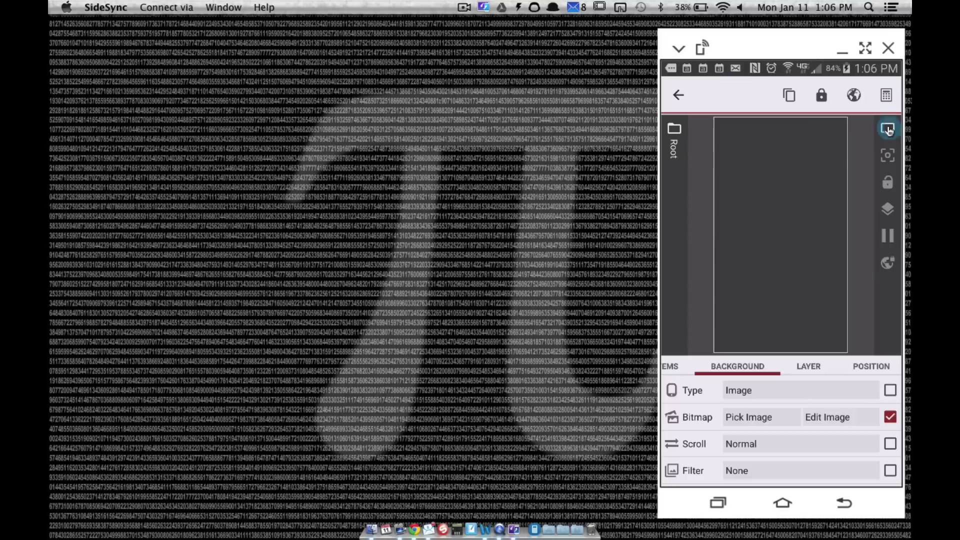
{"action": "left_click", "coordinate": [871, 417]}
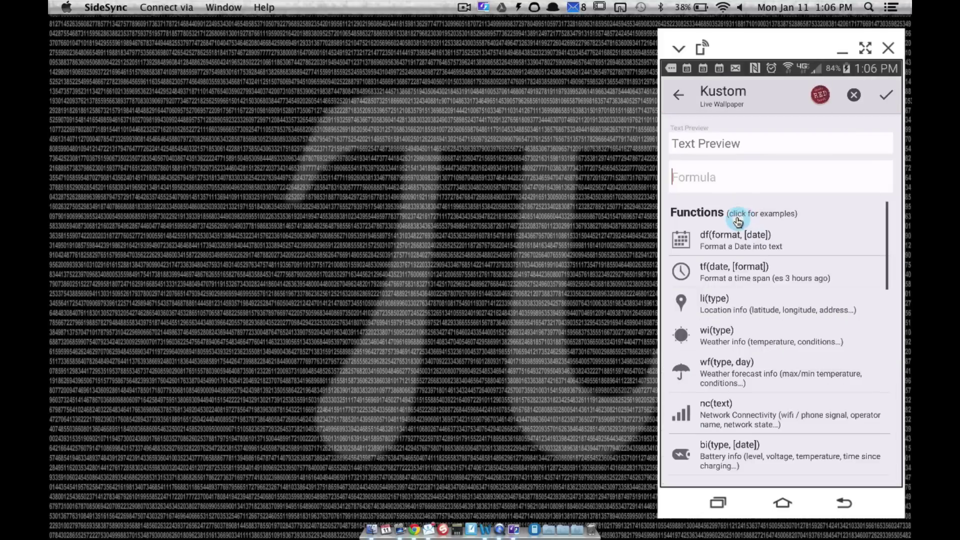
{"action": "left_click", "coordinate": [727, 180]}
{"action": "left_click", "coordinate": [689, 152]}
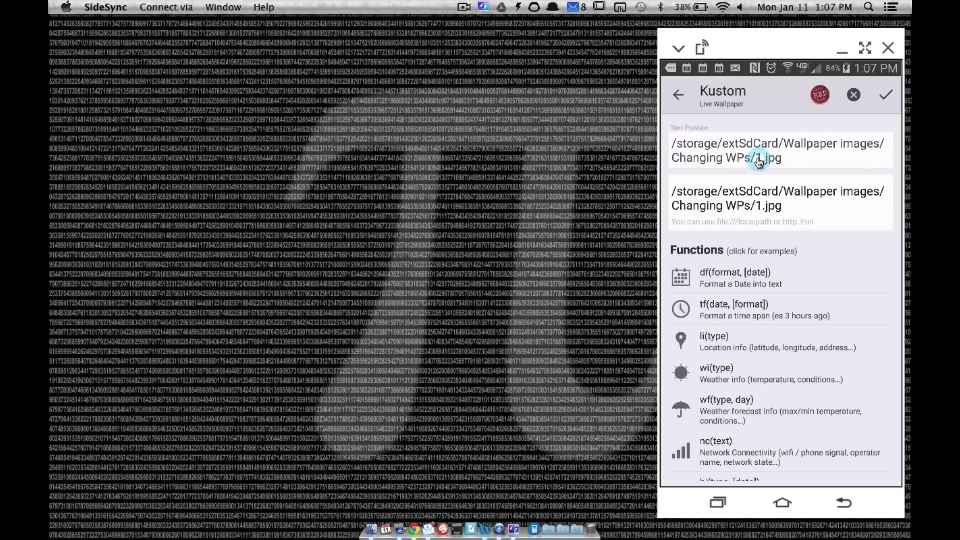
{"action": "left_click", "coordinate": [886, 100]}
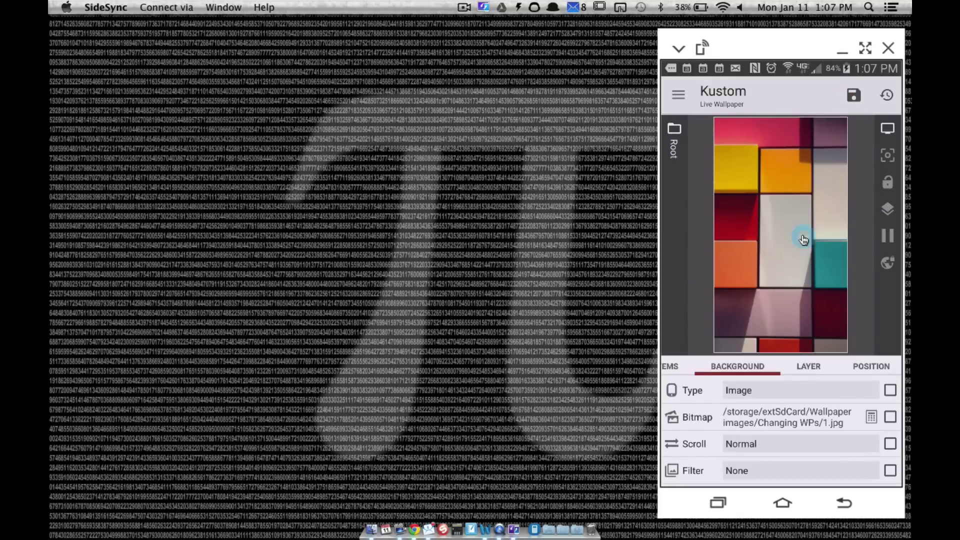
Save the 1.jpg wallpaper, then reopen KLWP's Bitmap formula text for editing
{"action": "left_click", "coordinate": [853, 95]}
{"action": "left_click", "coordinate": [782, 508]}
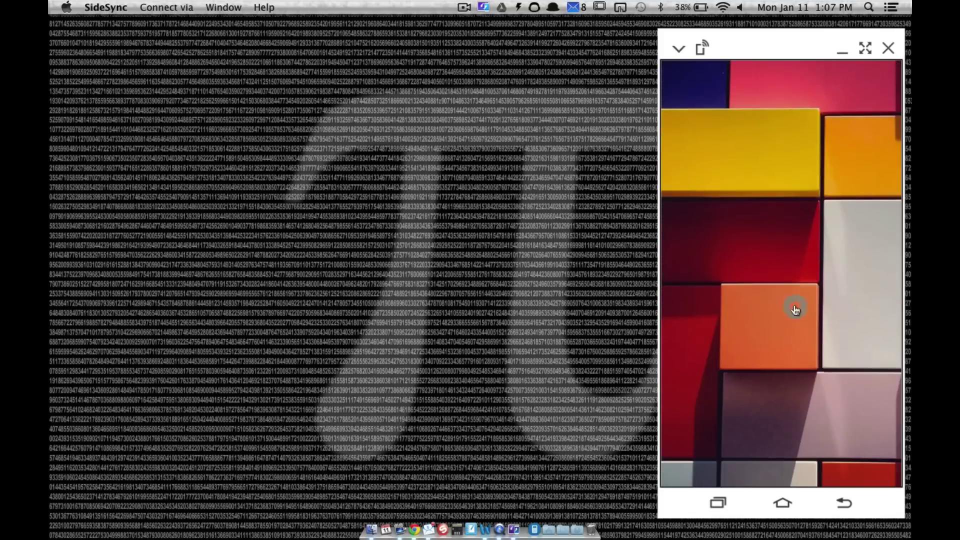
{"action": "left_click_drag", "start_coordinate": [867, 460], "coordinate": [864, 463]}
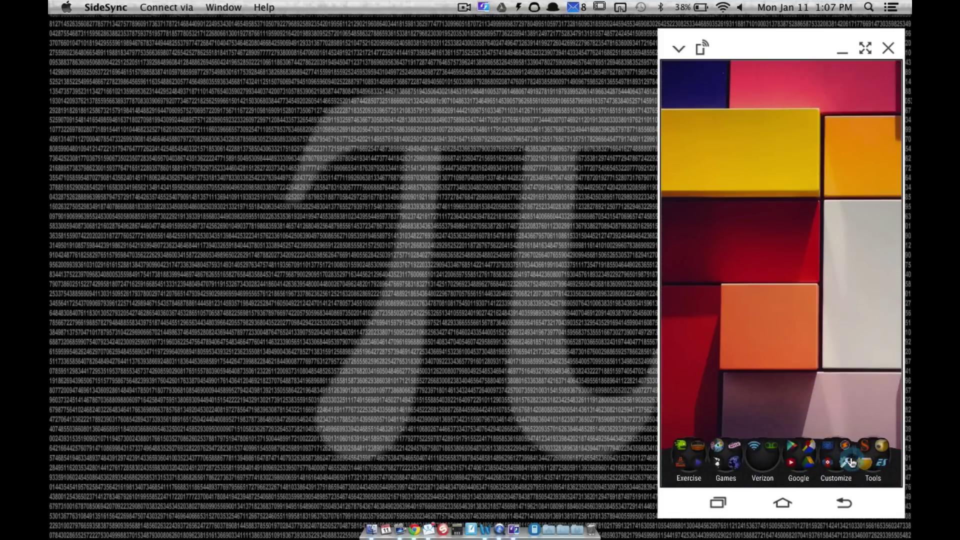
{"action": "left_click", "coordinate": [873, 449]}
{"action": "left_click", "coordinate": [869, 360]}
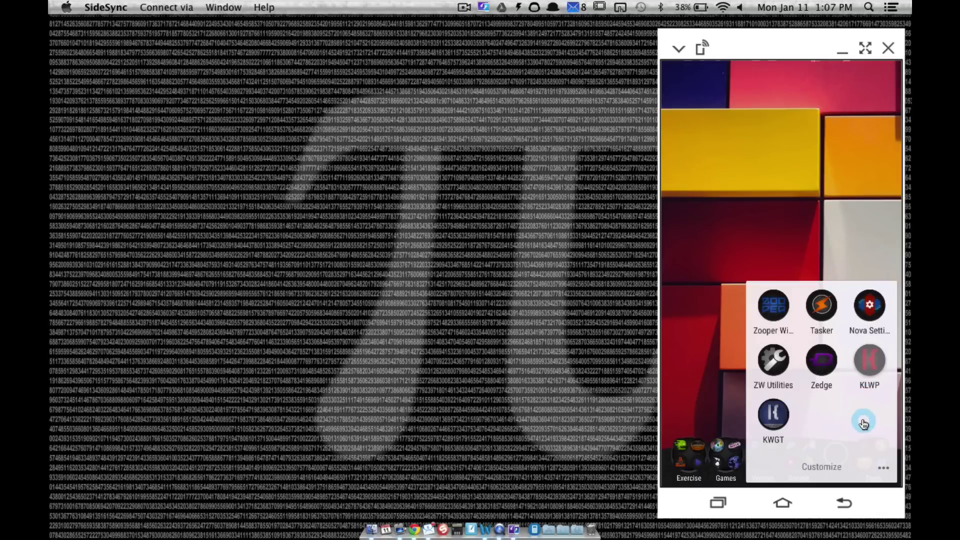
{"action": "left_click", "coordinate": [872, 422]}
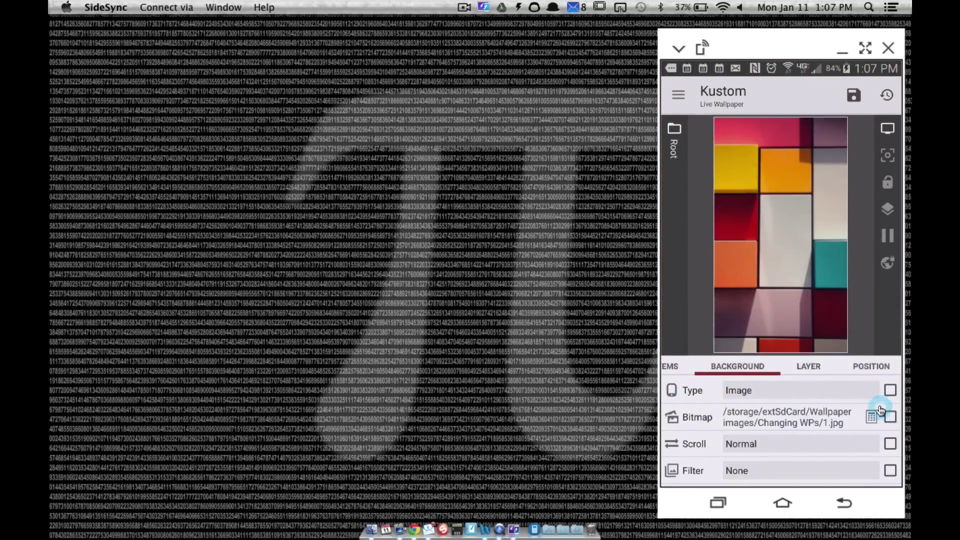
{"action": "left_click", "coordinate": [762, 209]}
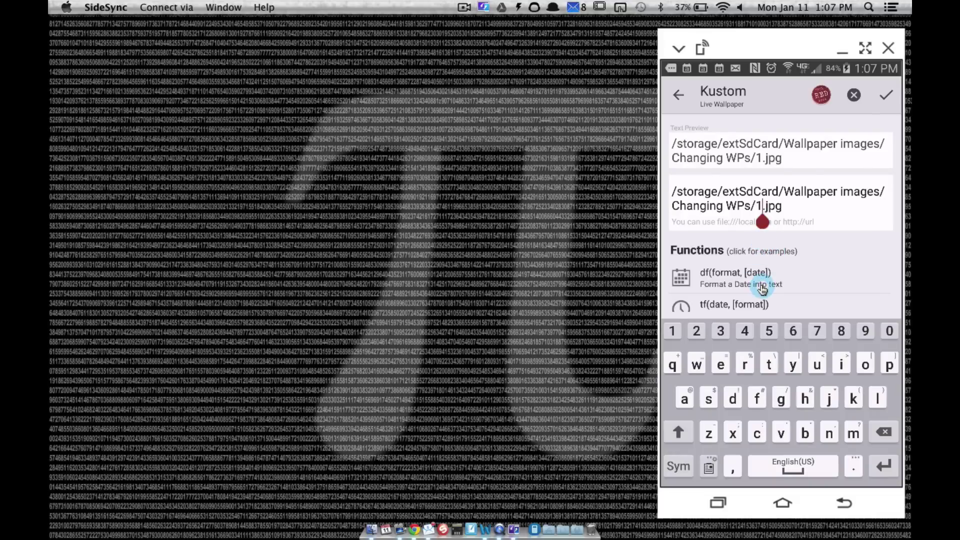
Replace '1' in the path with $df(m)$, using the df $df(mm)$ example, previewing 7.jpg
{"action": "key", "text": "BackSpace"}
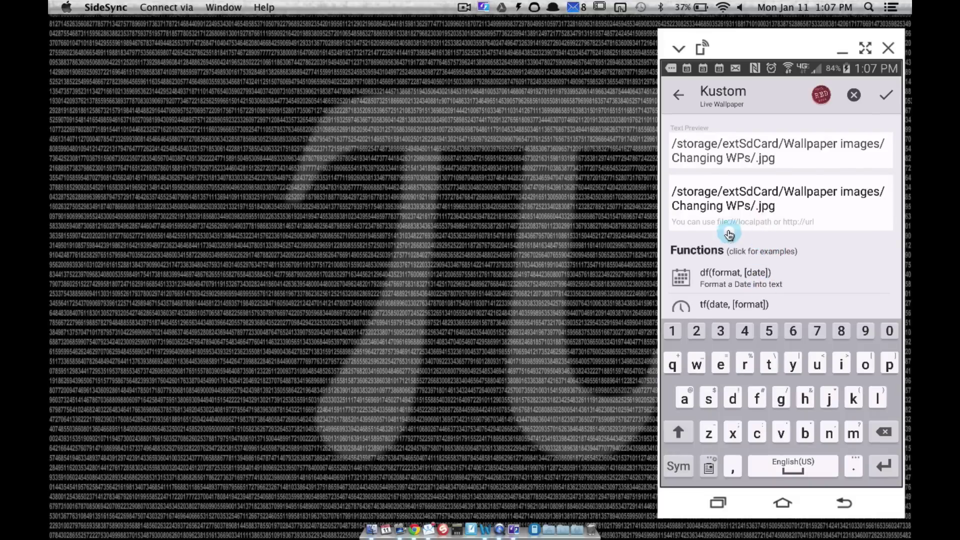
{"action": "left_click_drag", "start_coordinate": [741, 292], "coordinate": [735, 235]}
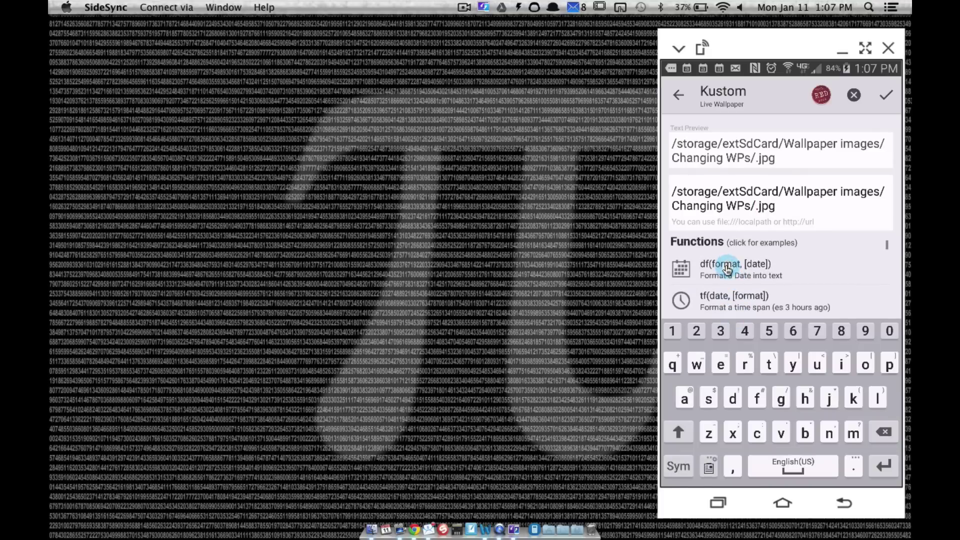
{"action": "left_click", "coordinate": [734, 270]}
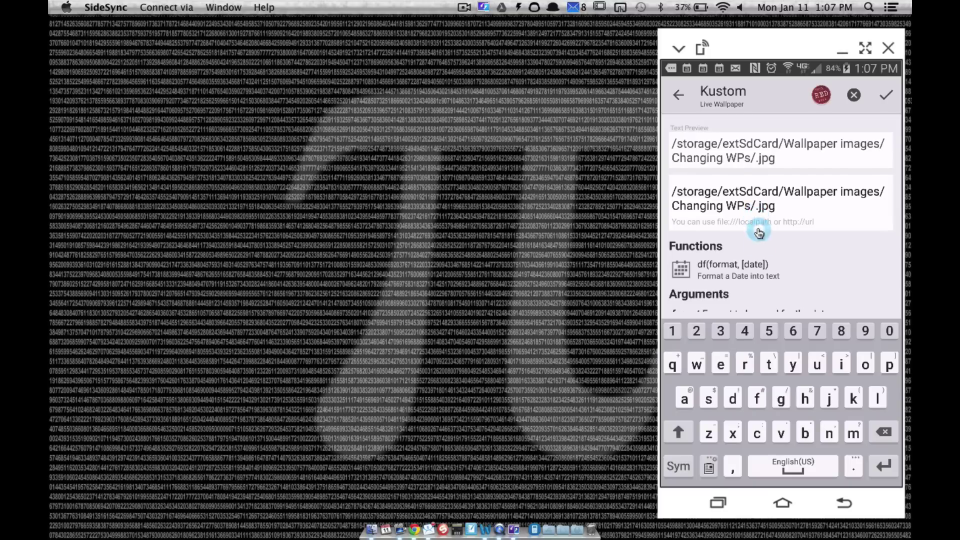
{"action": "left_click_drag", "start_coordinate": [749, 263], "coordinate": [745, 226]}
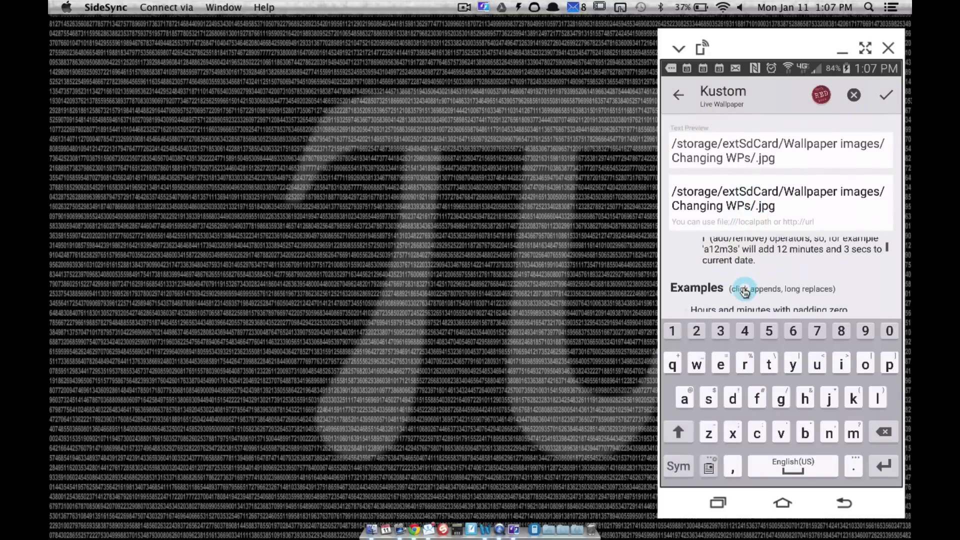
{"action": "left_click_drag", "start_coordinate": [739, 285], "coordinate": [744, 188]}
{"action": "left_click_drag", "start_coordinate": [748, 280], "coordinate": [752, 210]}
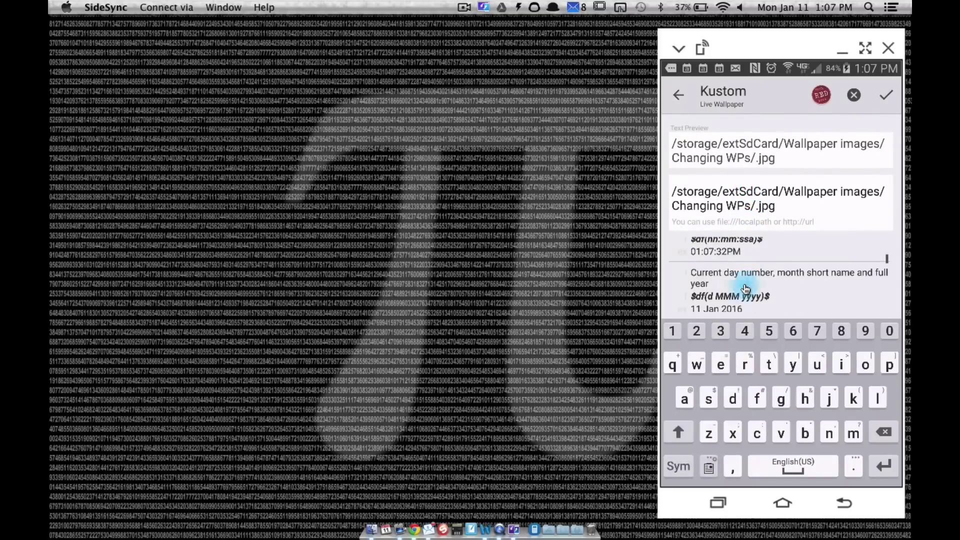
{"action": "left_click_drag", "start_coordinate": [754, 278], "coordinate": [749, 244]}
{"action": "left_click_drag", "start_coordinate": [716, 289], "coordinate": [715, 285]}
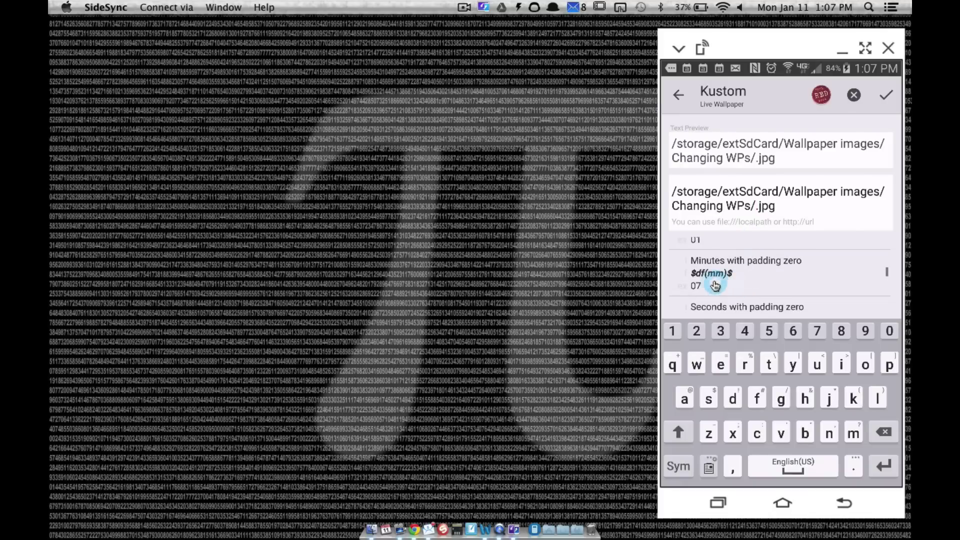
{"action": "left_click", "coordinate": [706, 278]}
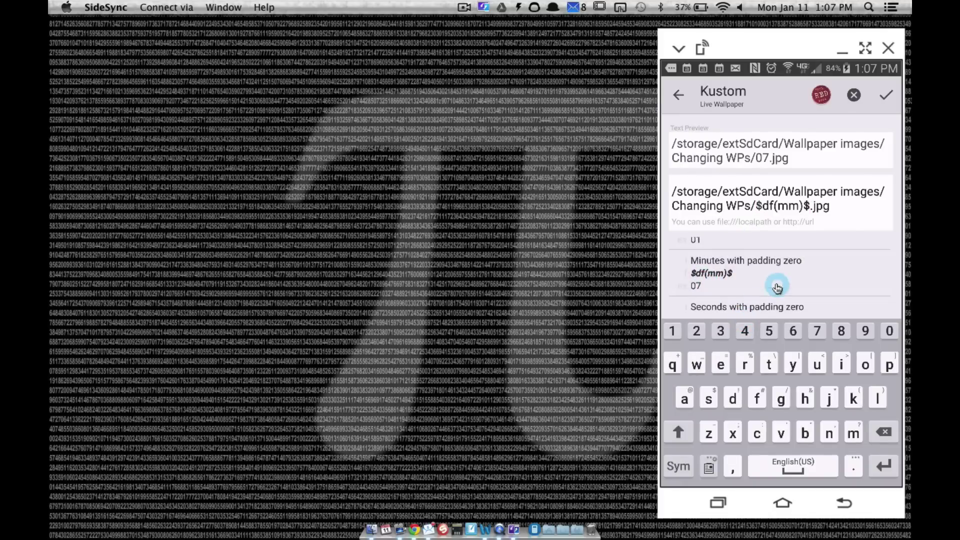
{"action": "left_click", "coordinate": [790, 210]}
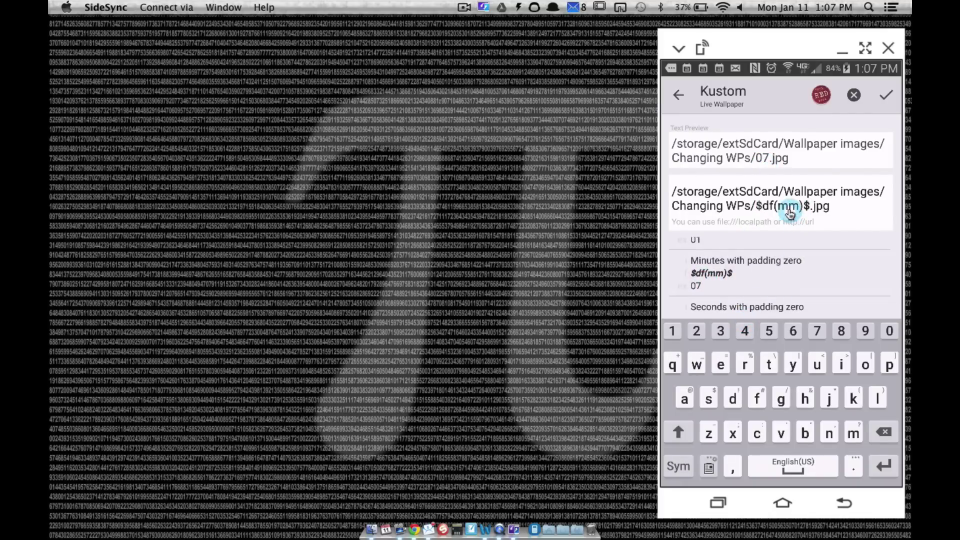
{"action": "key", "text": "BackSpace"}
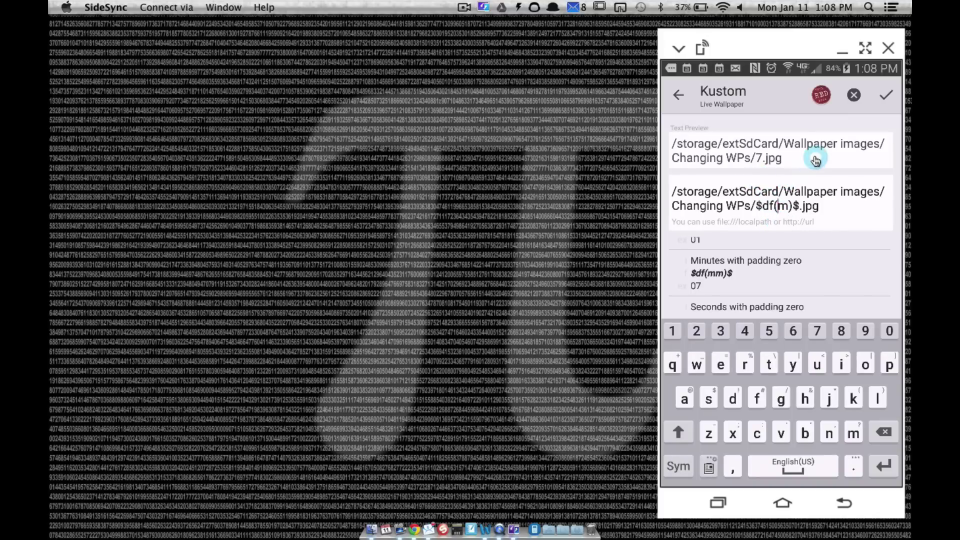
Accept the Changing WPs/$df(m)$.jpg formula, save the wallpaper, and return home
{"action": "left_click", "coordinate": [885, 95]}
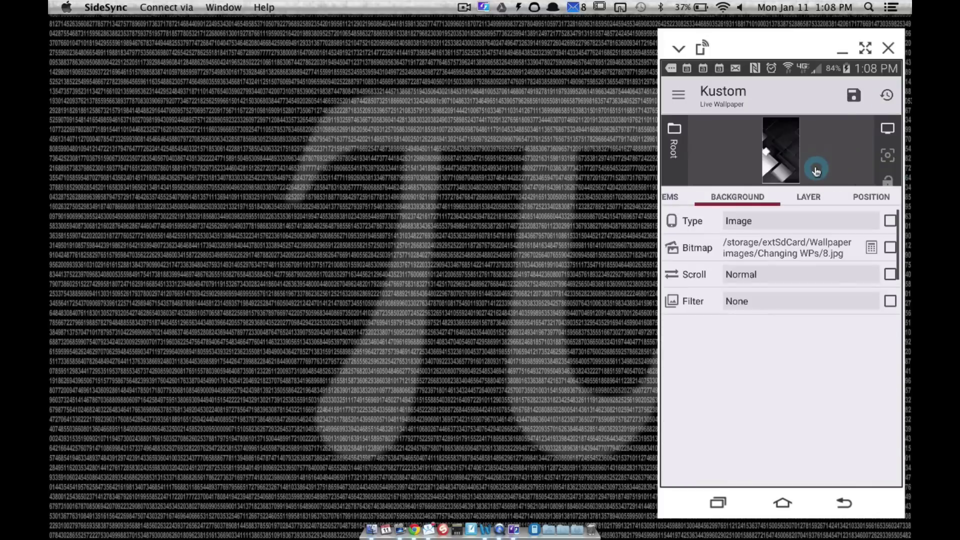
{"action": "left_click", "coordinate": [855, 96]}
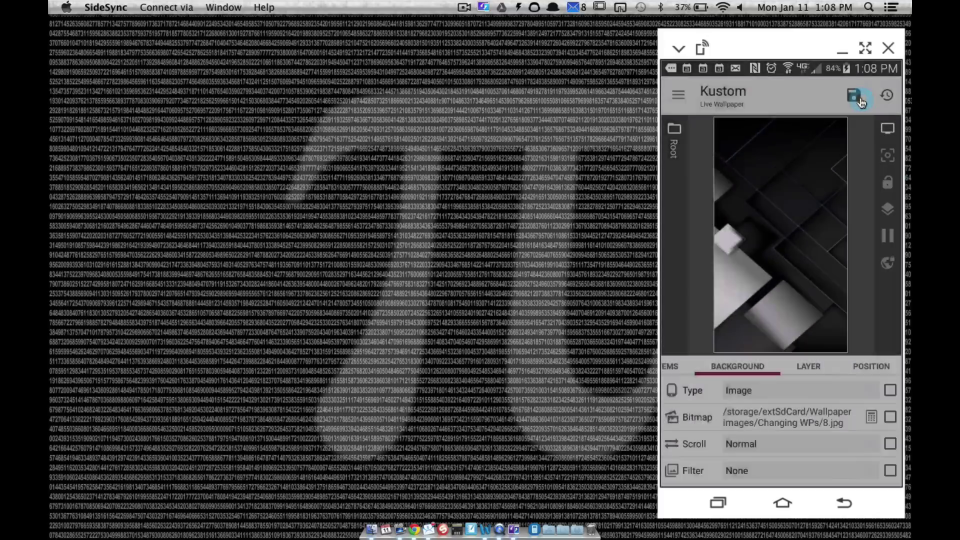
{"action": "left_click", "coordinate": [782, 506]}
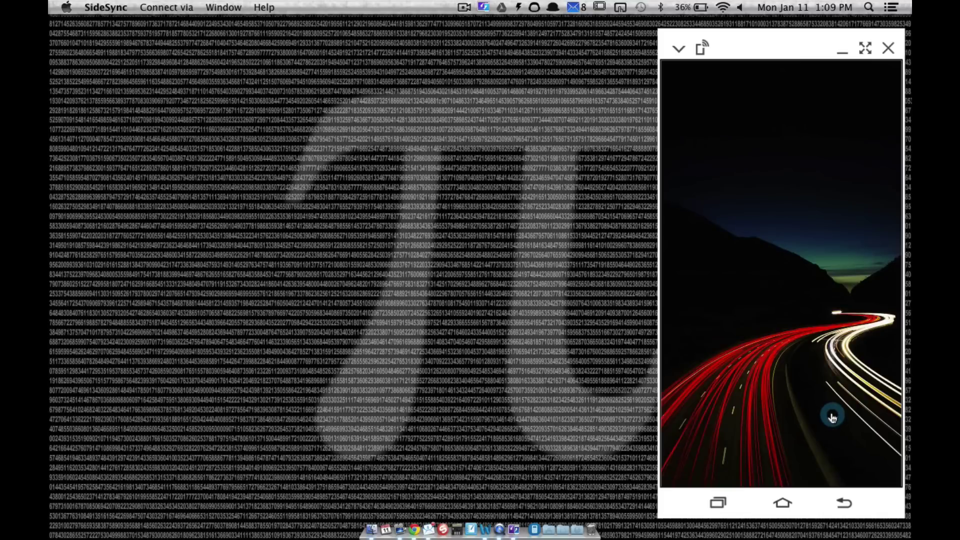
In ES File Explorer, check 1.jpg's path and view a Changing WPs image full screen
{"action": "left_click", "coordinate": [828, 418]}
{"action": "scroll", "coordinate": [865, 462], "scroll_direction": "down", "scroll_amount": 1}
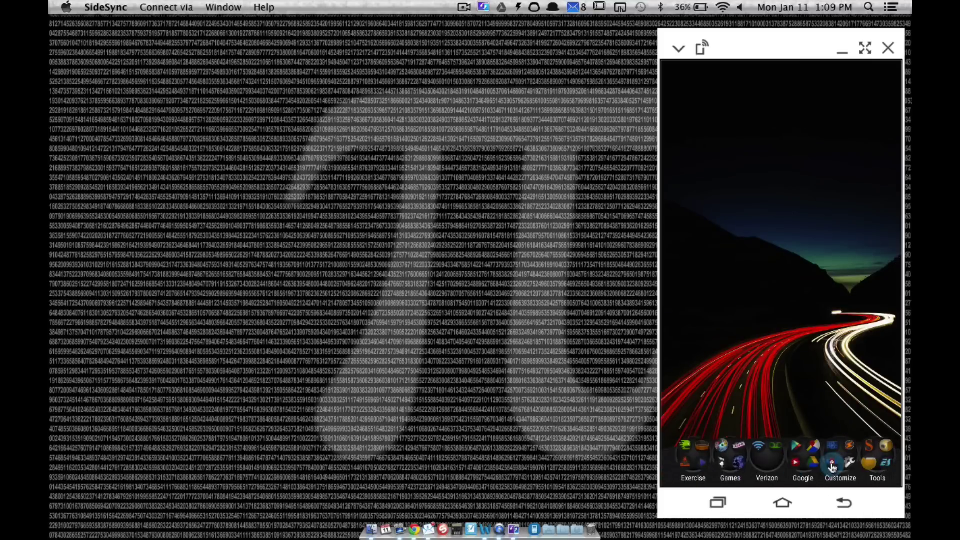
{"action": "left_click", "coordinate": [865, 463]}
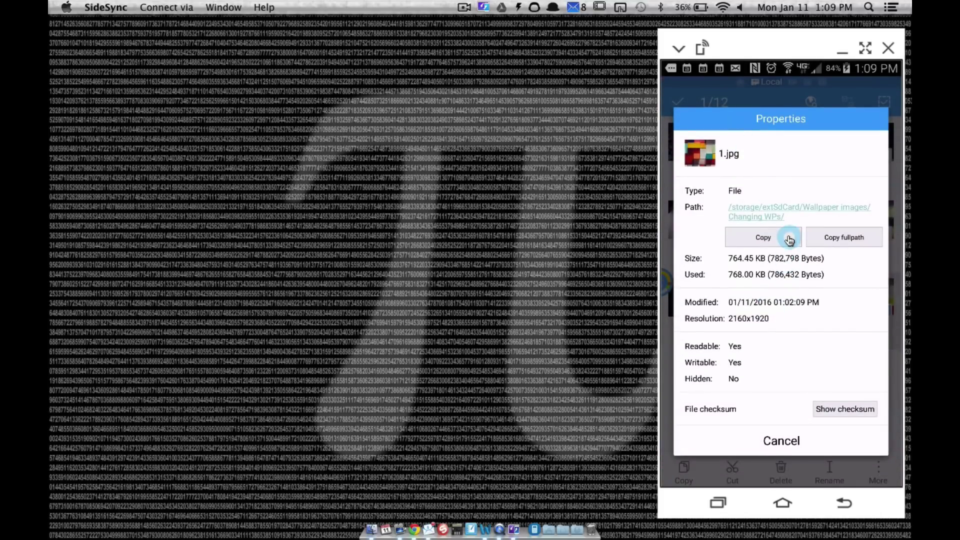
{"action": "left_click", "coordinate": [844, 501]}
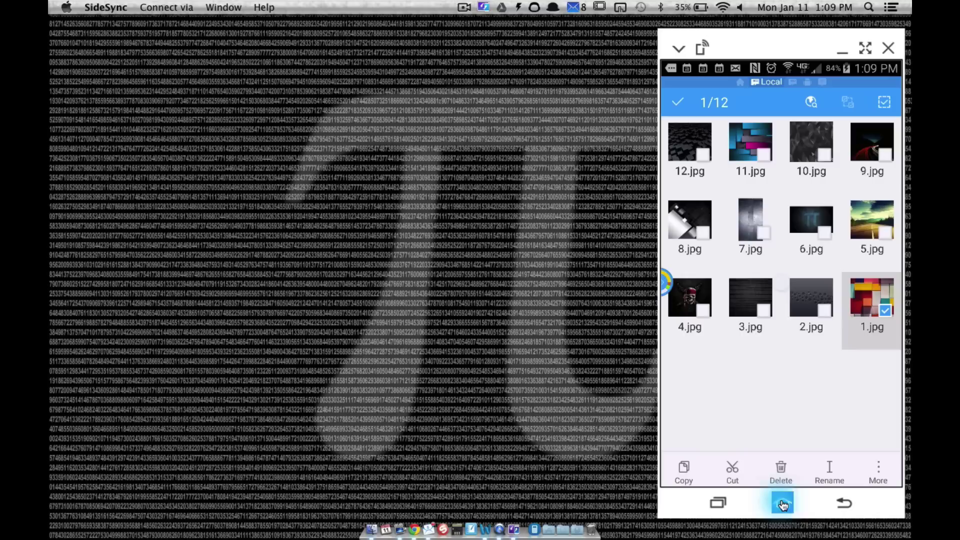
{"action": "left_click", "coordinate": [813, 358]}
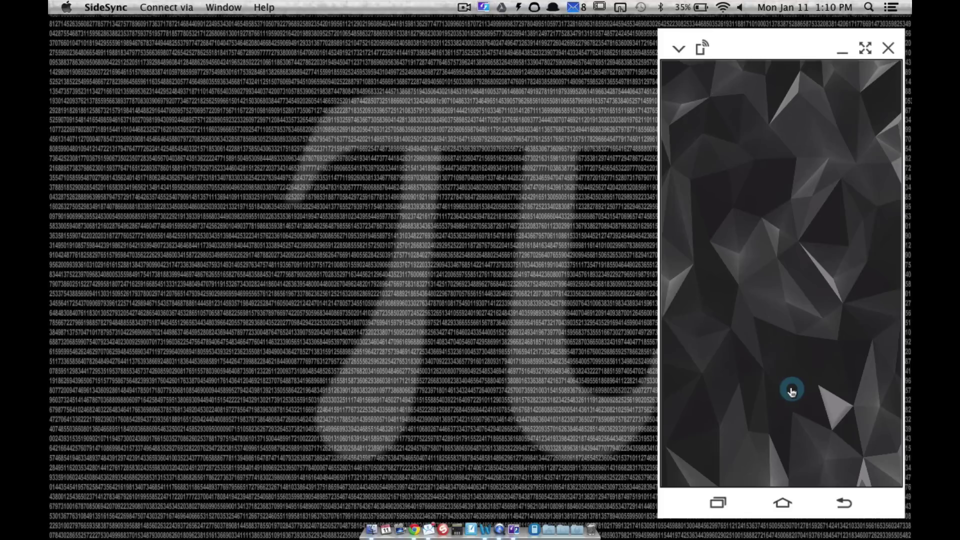
Reopen KLWP from the Customize folder and edit the Bitmap formula text
{"action": "left_click", "coordinate": [824, 447]}
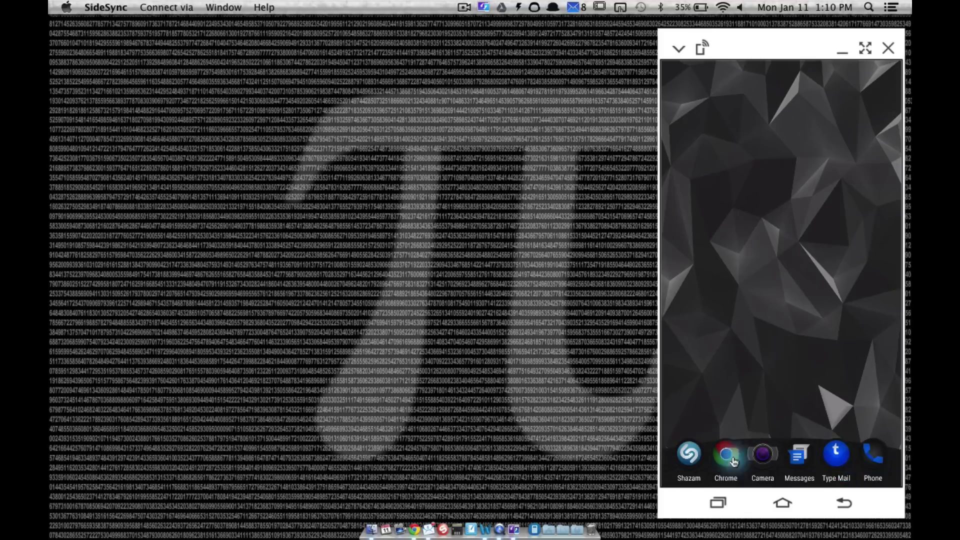
{"action": "left_click_drag", "start_coordinate": [848, 463], "coordinate": [729, 457]}
{"action": "left_click", "coordinate": [839, 455]}
{"action": "left_click", "coordinate": [858, 354]}
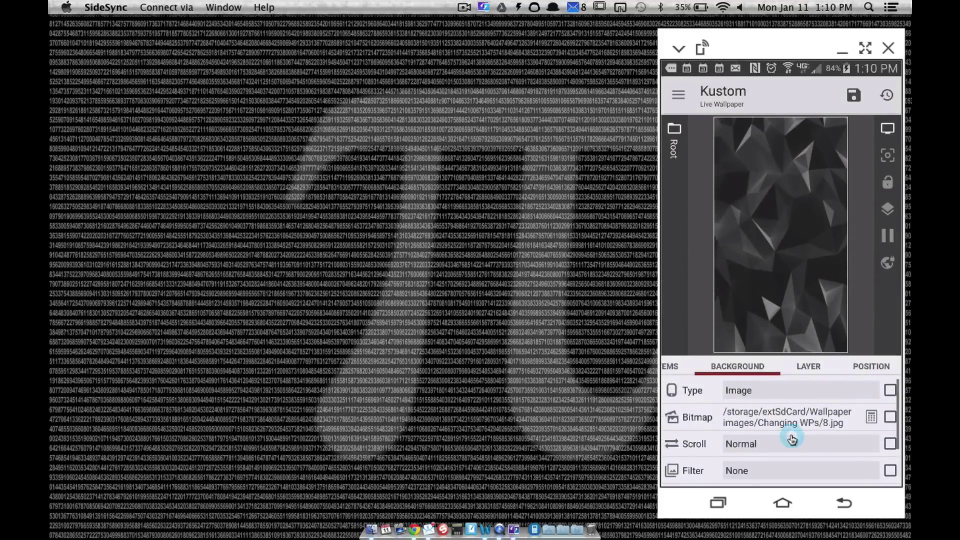
{"action": "left_click", "coordinate": [871, 416]}
{"action": "left_click", "coordinate": [786, 209]}
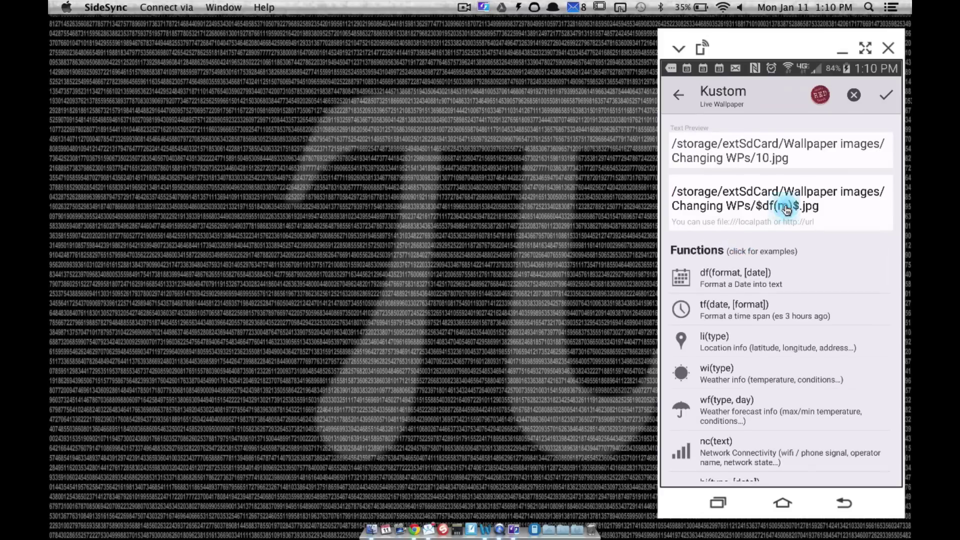
Change $df(m)$ to $df(h)$ in the bitmap path, previewing 1.jpg
{"action": "key", "text": "BackSpace"}
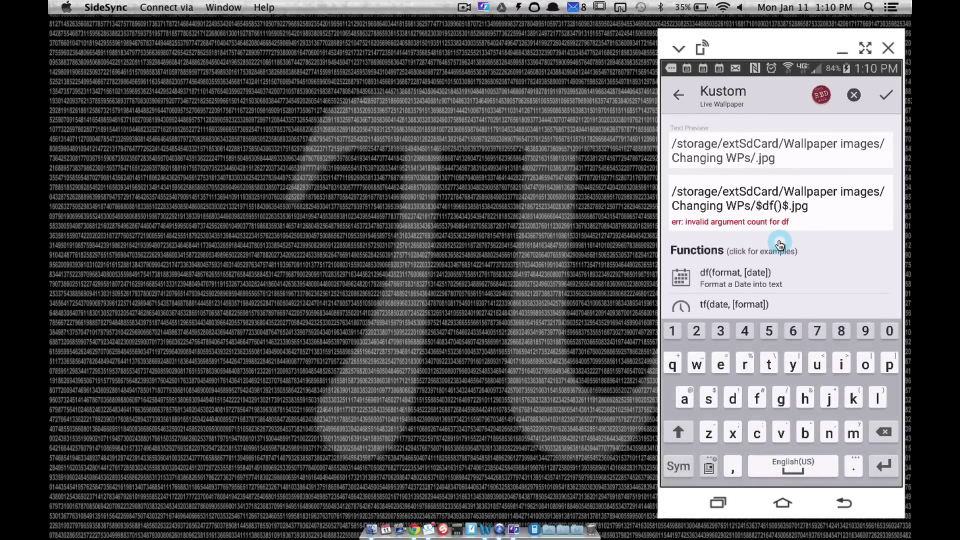
{"action": "type", "text": "h"}
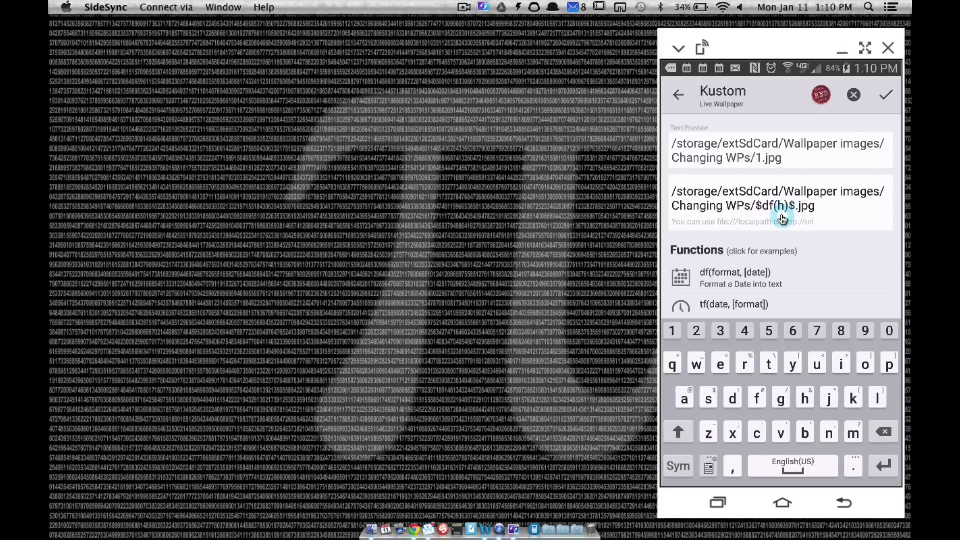
{"action": "left_click", "coordinate": [844, 502]}
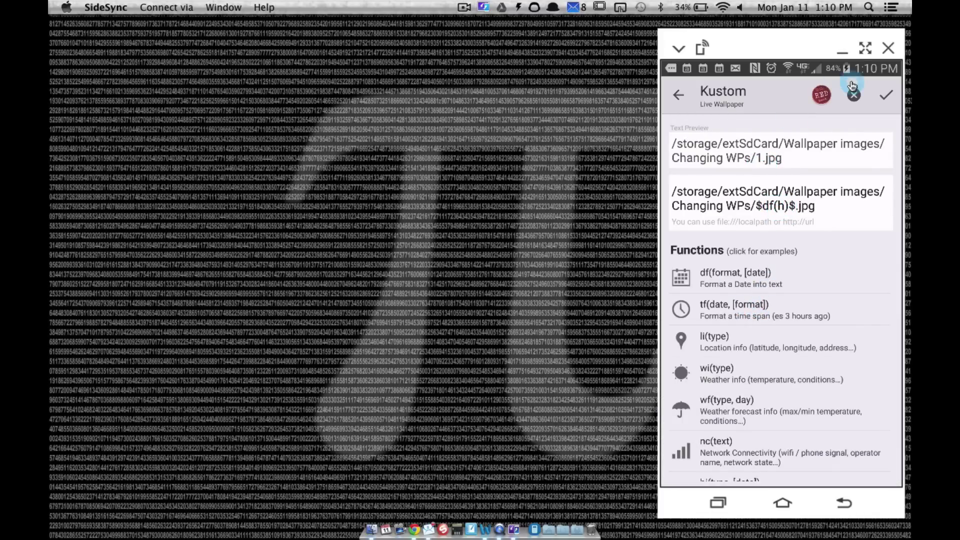
{"action": "left_click", "coordinate": [735, 287]}
{"action": "scroll", "coordinate": [769, 443], "scroll_direction": "down", "scroll_amount": 5}
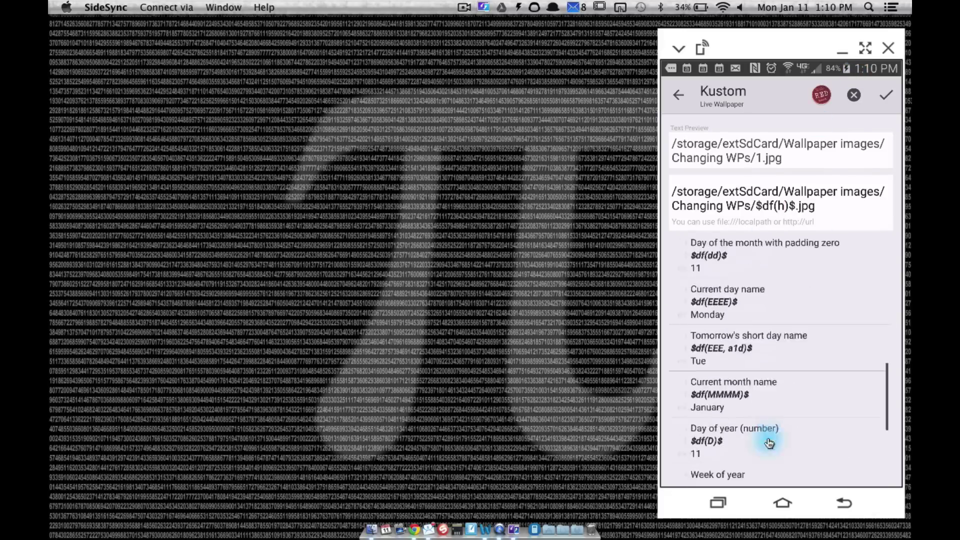
{"action": "left_click_drag", "start_coordinate": [769, 443], "coordinate": [750, 302]}
{"action": "left_click_drag", "start_coordinate": [739, 360], "coordinate": [739, 439]}
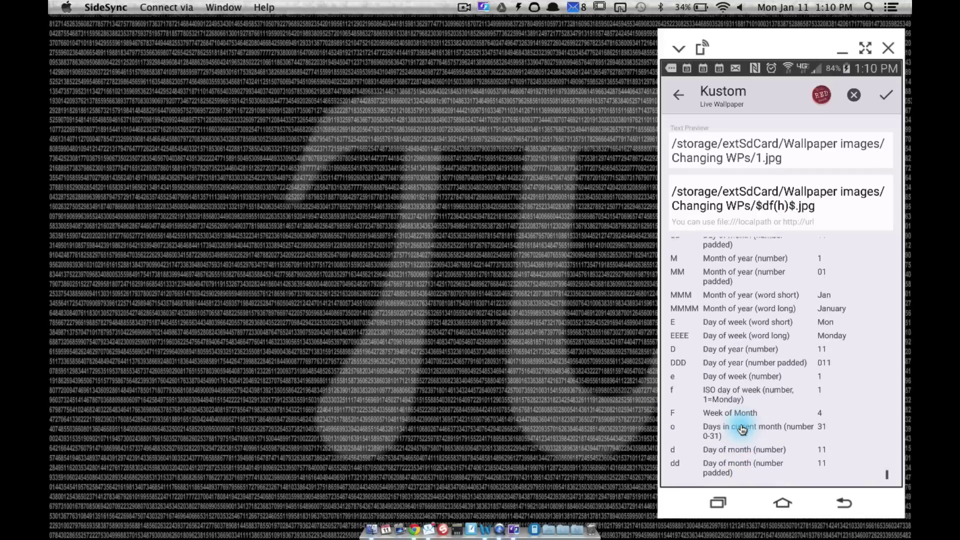
{"action": "scroll", "coordinate": [743, 430], "scroll_direction": "down", "scroll_amount": 2}
{"action": "scroll", "coordinate": [730, 355], "scroll_direction": "up", "scroll_amount": 3}
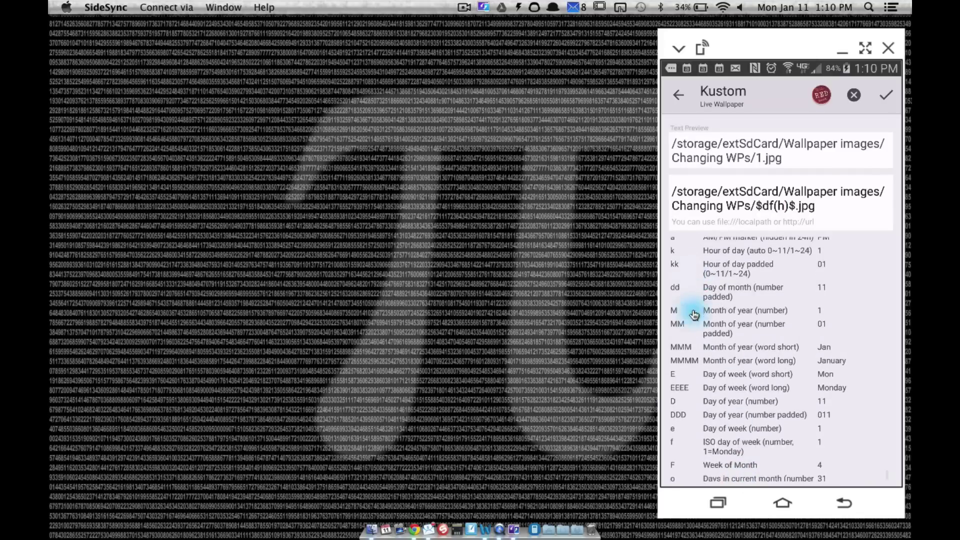
{"action": "left_click_drag", "start_coordinate": [694, 314], "coordinate": [707, 439]}
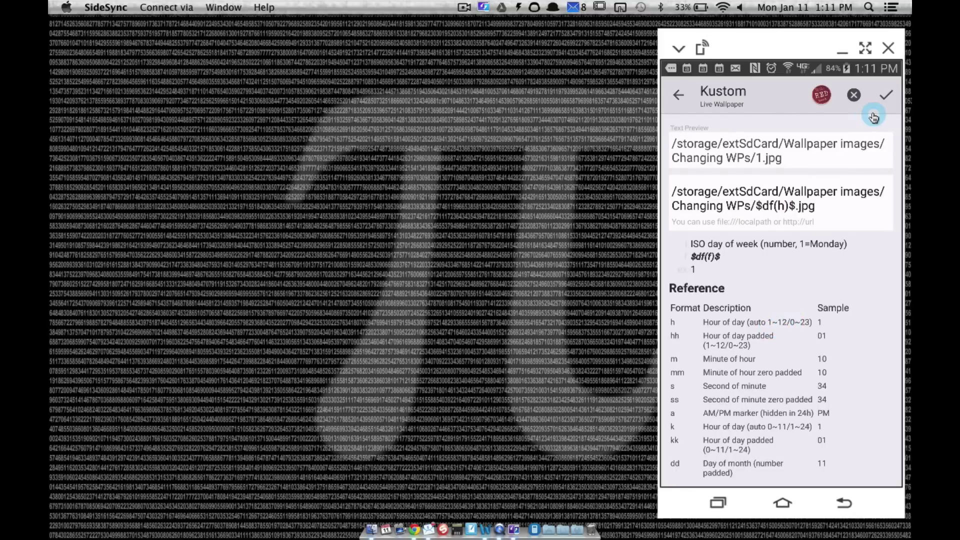
Accept the $df(h)$ bitmap formula, save the wallpaper, and exit KLWP
{"action": "left_click", "coordinate": [880, 97]}
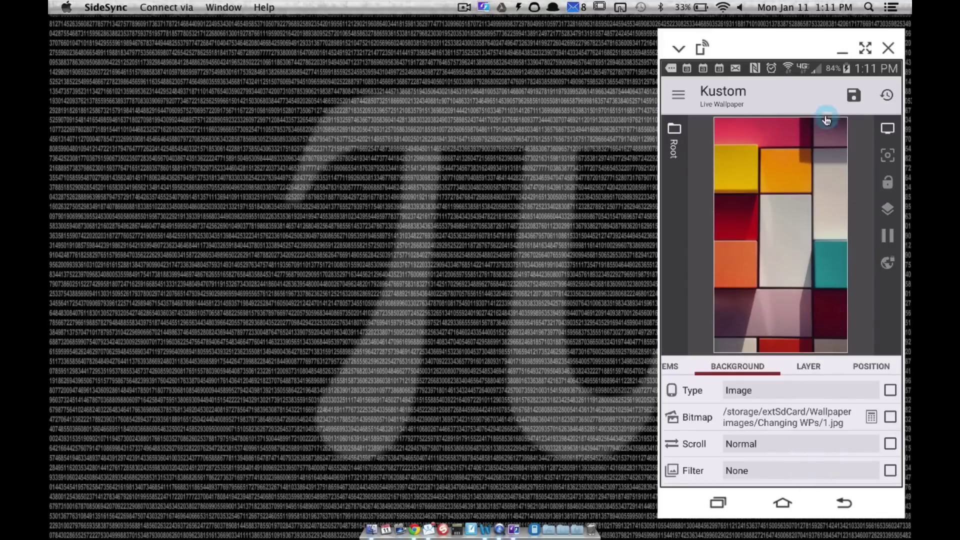
{"action": "left_click", "coordinate": [855, 105]}
{"action": "left_click", "coordinate": [844, 107]}
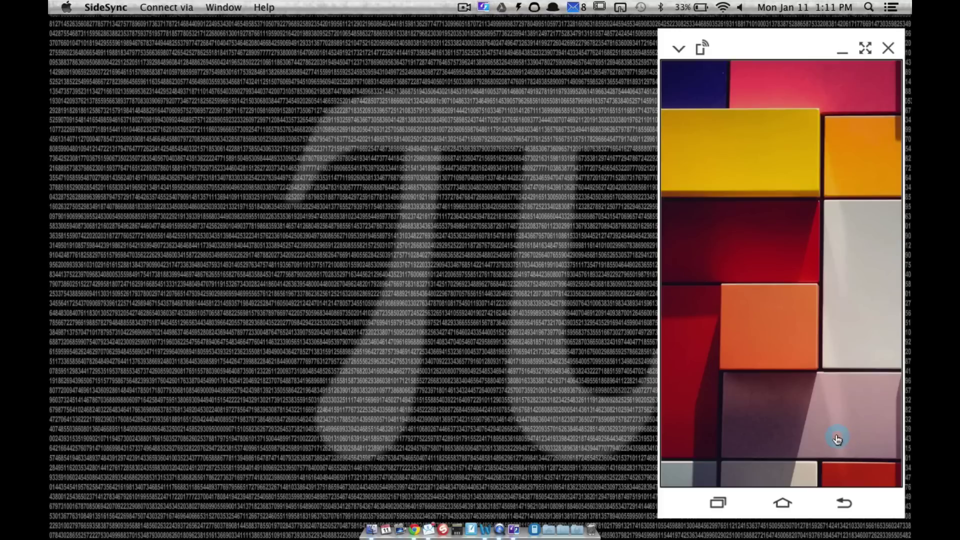
Bring up ES File Explorer's list of numbered images 1.jpg to 12.jpg from the Tools folder
{"action": "mouse_move", "coordinate": [836, 439]}
{"action": "left_mouse_down"}
{"action": "mouse_move", "coordinate": [741, 458]}
{"action": "mouse_move", "coordinate": [823, 400]}
{"action": "mouse_move", "coordinate": [874, 475]}
{"action": "mouse_move", "coordinate": [870, 461]}
{"action": "mouse_move", "coordinate": [750, 457]}
{"action": "left_mouse_up"}
{"action": "left_click", "coordinate": [837, 455]}
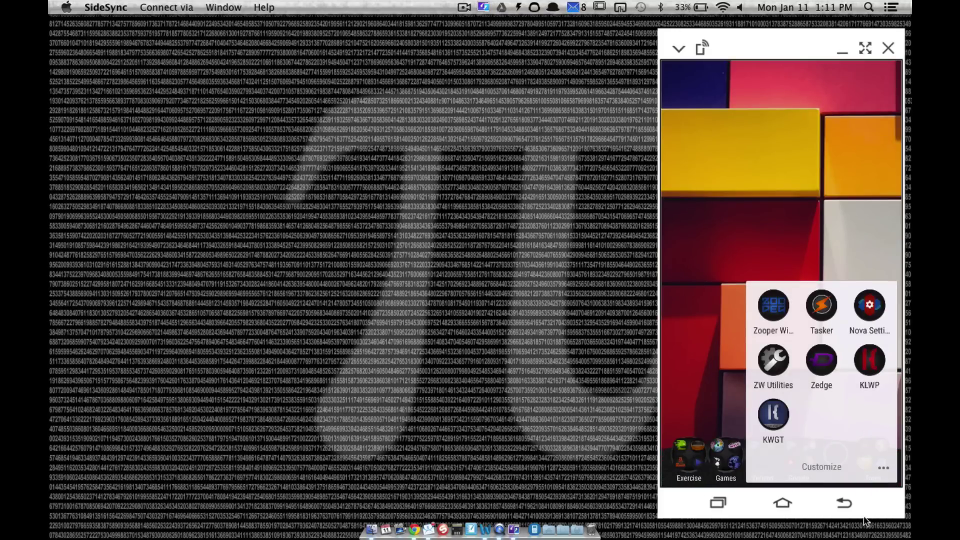
{"action": "left_click", "coordinate": [878, 460]}
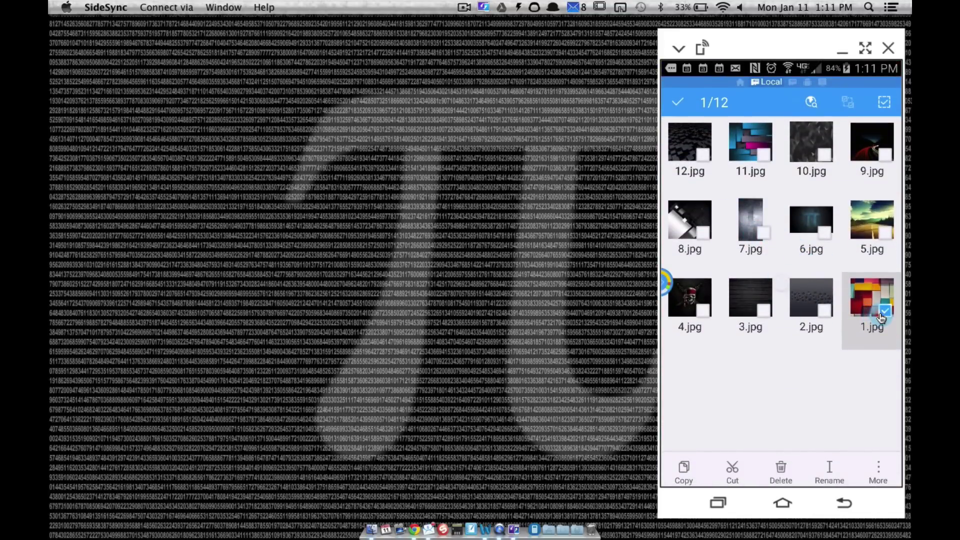
Tap through a few of the numbered wallpaper thumbnails, 1.jpg to 12.jpg
{"action": "left_click", "coordinate": [745, 301]}
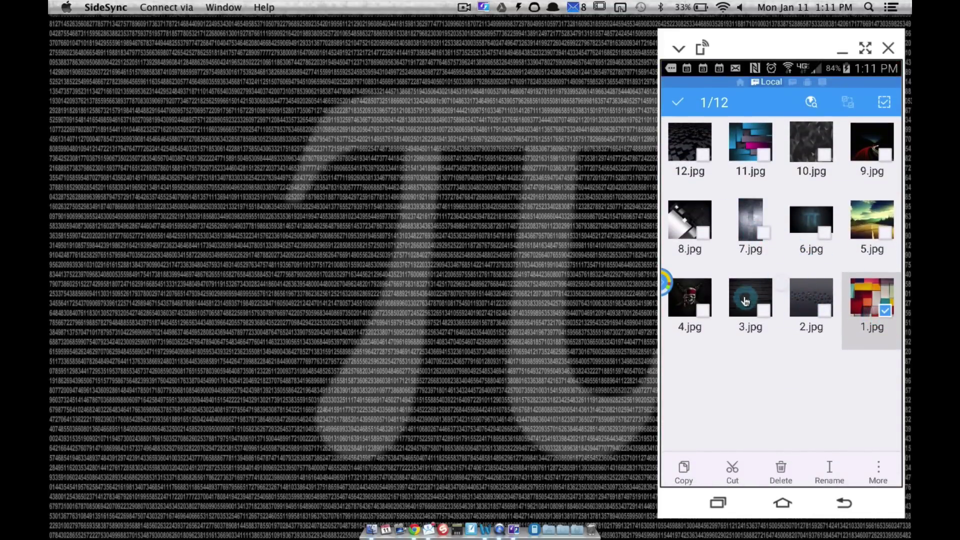
{"action": "left_click", "coordinate": [696, 298]}
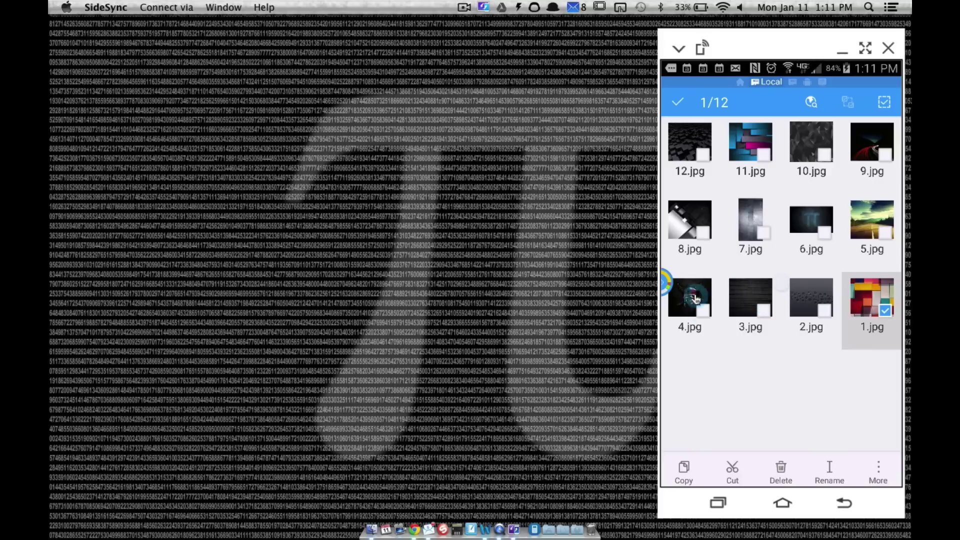
{"action": "left_click", "coordinate": [737, 170]}
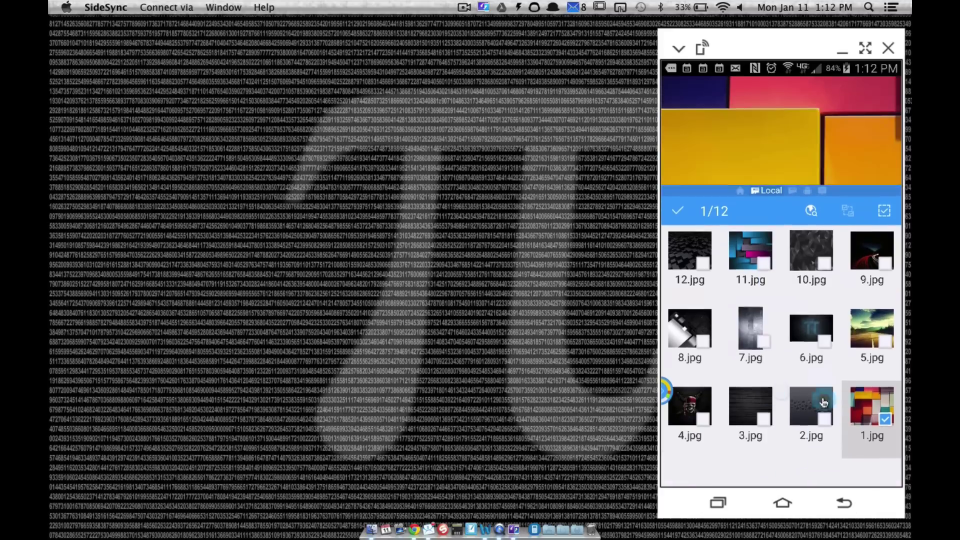
Launch KLWP from the Kustom apps folder in the dock and open the Bitmap path formula
{"action": "left_click_drag", "start_coordinate": [854, 475], "coordinate": [750, 472]}
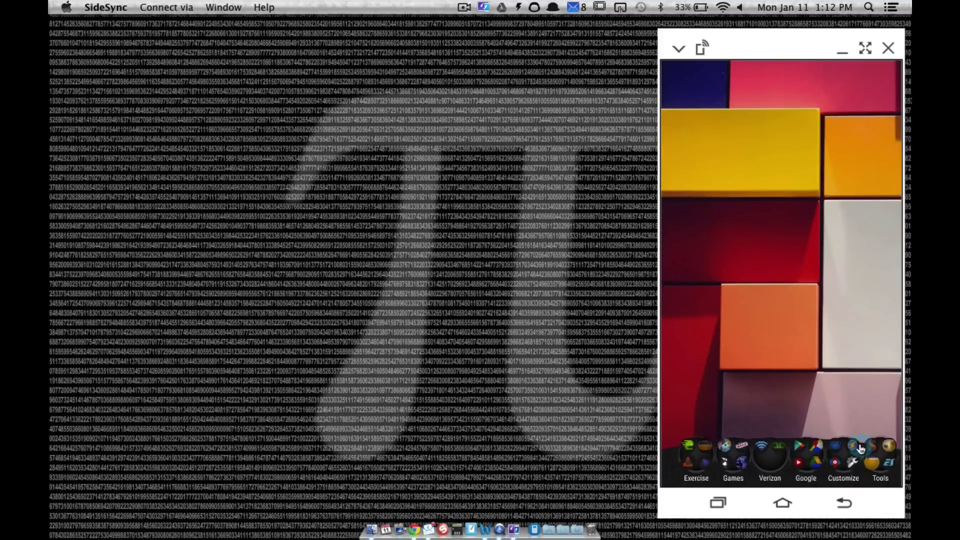
{"action": "left_click_drag", "start_coordinate": [869, 465], "coordinate": [861, 405]}
{"action": "left_click", "coordinate": [869, 361]}
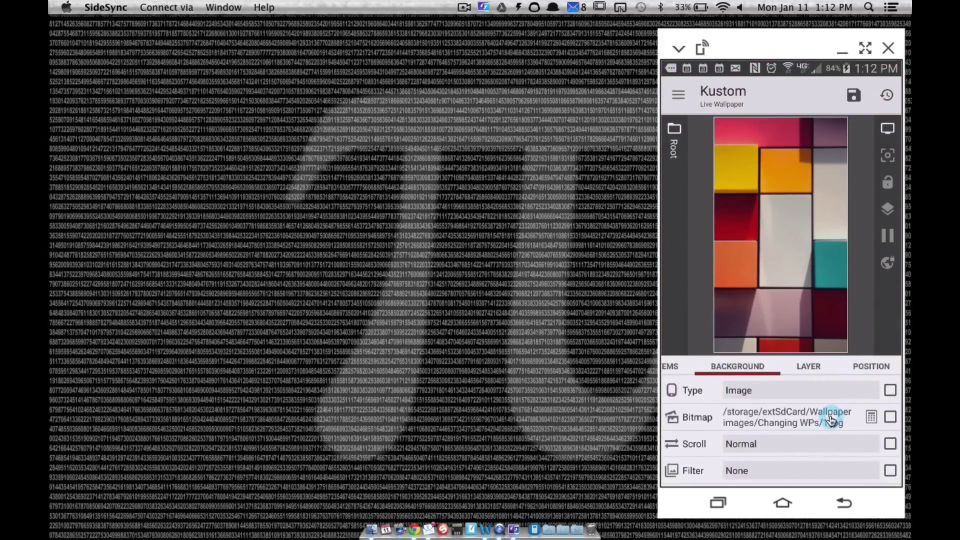
{"action": "left_click", "coordinate": [871, 417]}
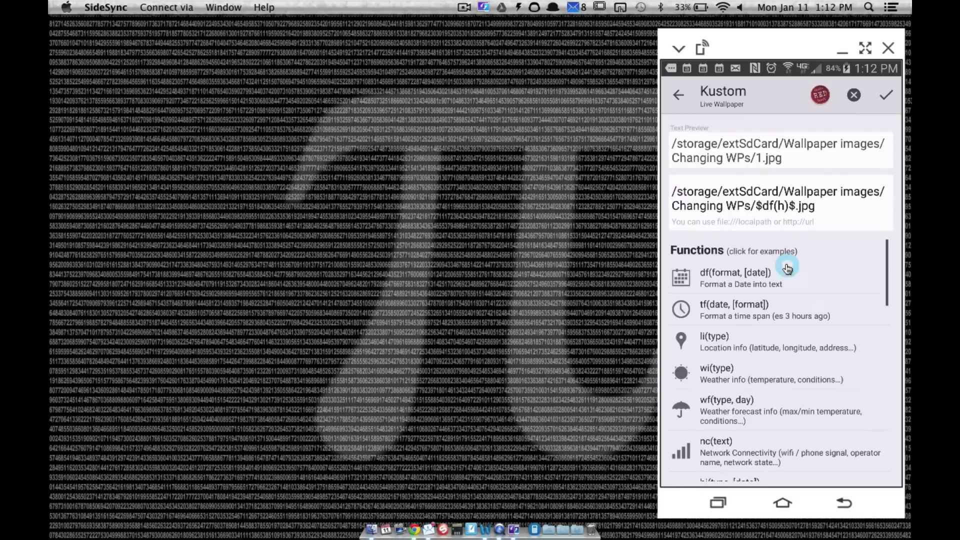
Type a run of h's into the $df(h)$ bitmap formula, then discard the edit
{"action": "left_click", "coordinate": [797, 206]}
{"action": "left_click", "coordinate": [782, 209]}
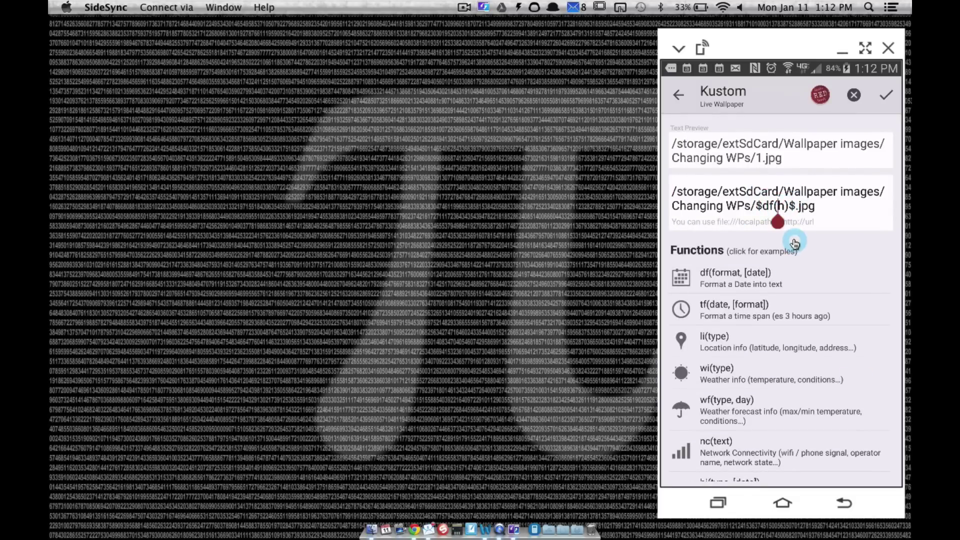
{"action": "type", "text": "hh"}
{"action": "type", "text": "hhhhhhhhhhhhhhhhhhhhhhhhhhhhhhhhhhhhhhhh"}
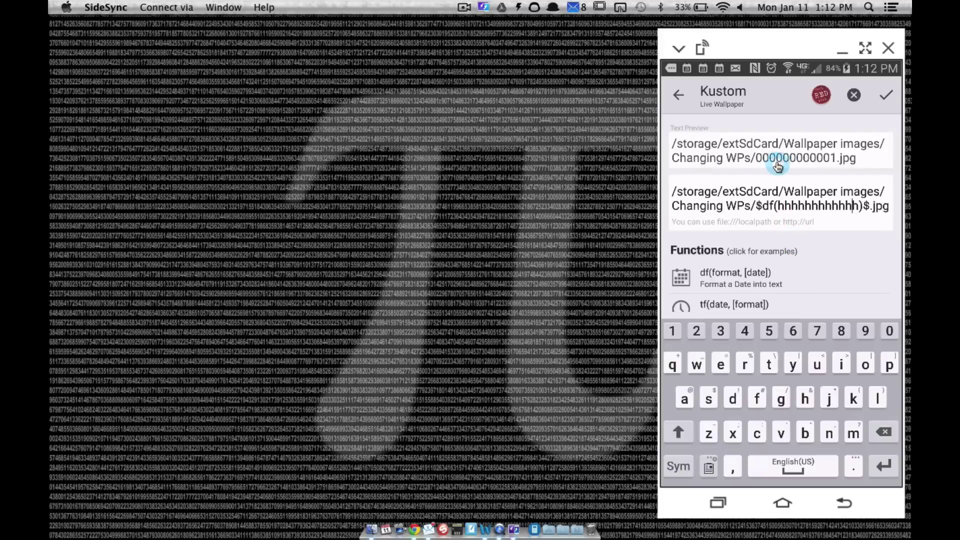
{"action": "type", "text": "hhhhhhhhhhhhhhhhhhhhhhhhhhhhhhhhhhhhhhh"}
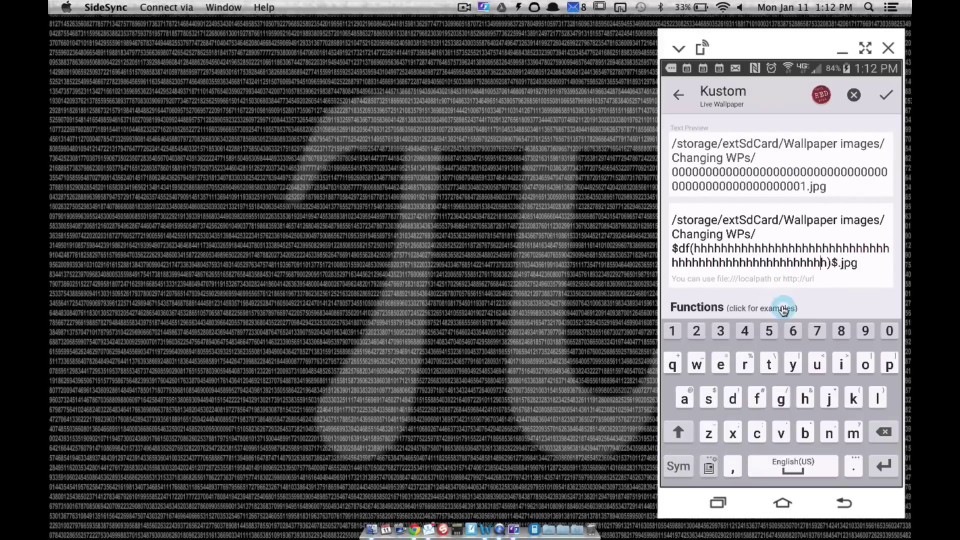
{"action": "type", "text": "hhhhhhhhhhhhhhhhhhhhhhhhhhhhhhhhhhhhhhh"}
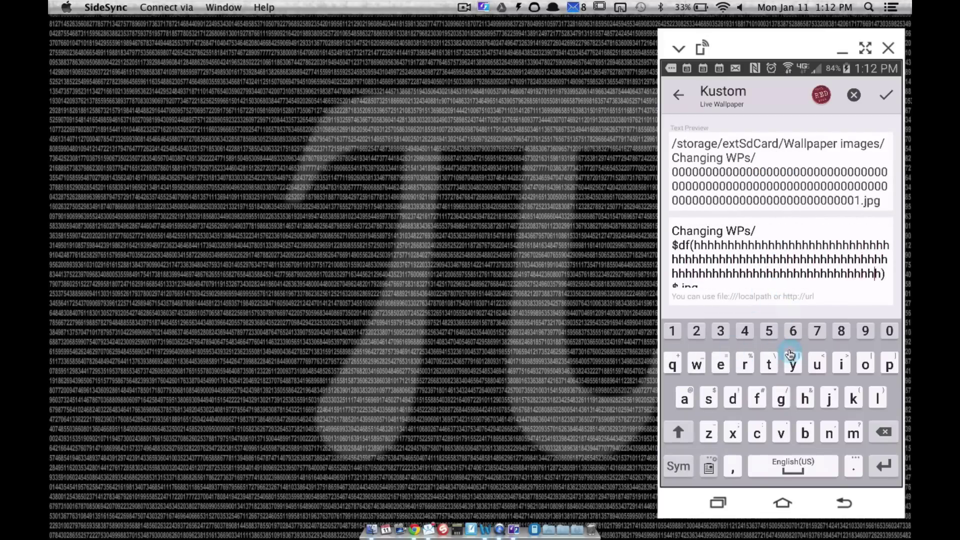
{"action": "type", "text": "hhhhhhhhhhhhhhhhhhhh"}
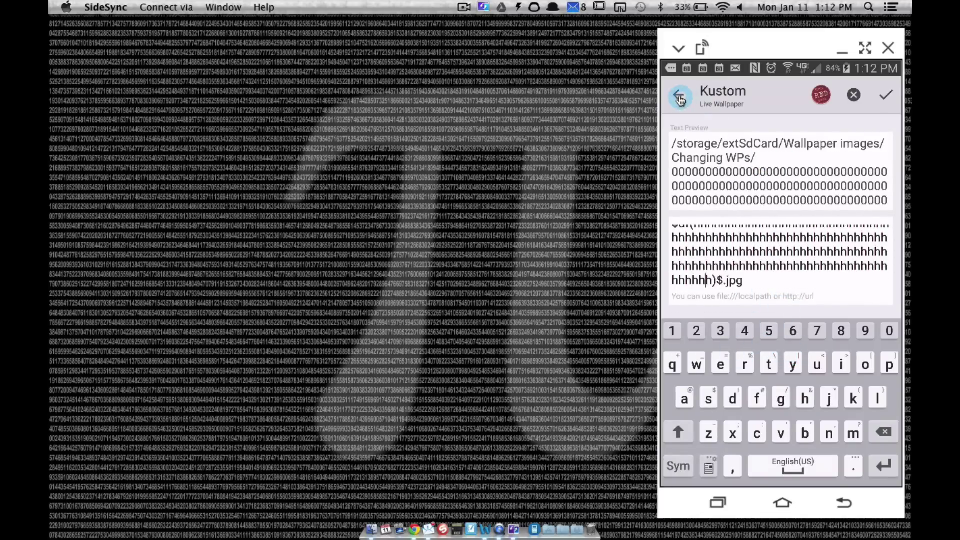
{"action": "key", "text": "Escape"}
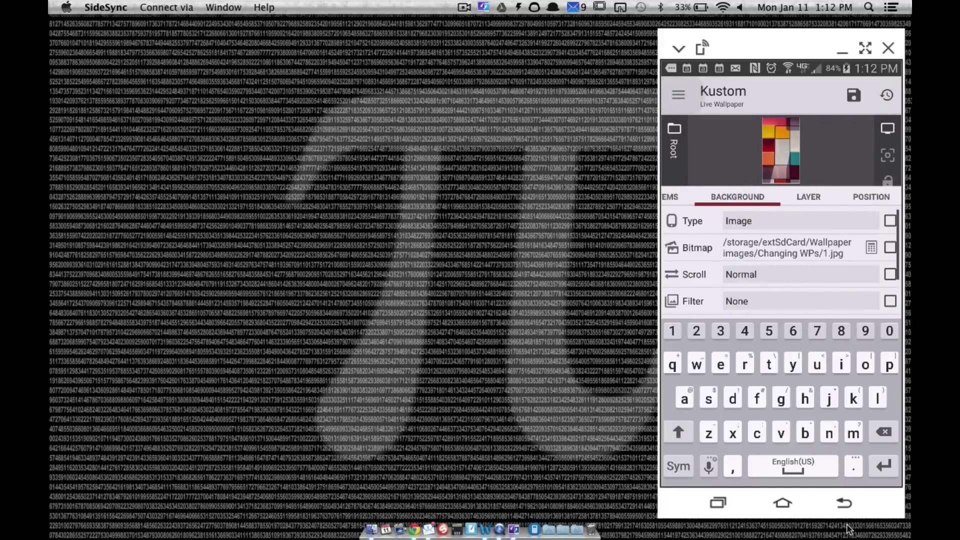
{"action": "left_click", "coordinate": [843, 506]}
Reopen the bitmap formula, type more h's, then discard again and hide the keyboard
{"action": "left_click", "coordinate": [871, 247]}
{"action": "type", "text": "hhhhhhhhhhhhhhhhhhhhhhhhhhhhhhhhhhhhhh/storage/extSdCard/Wallpaper images/Changing WPs/$df(h)$.jpg"}
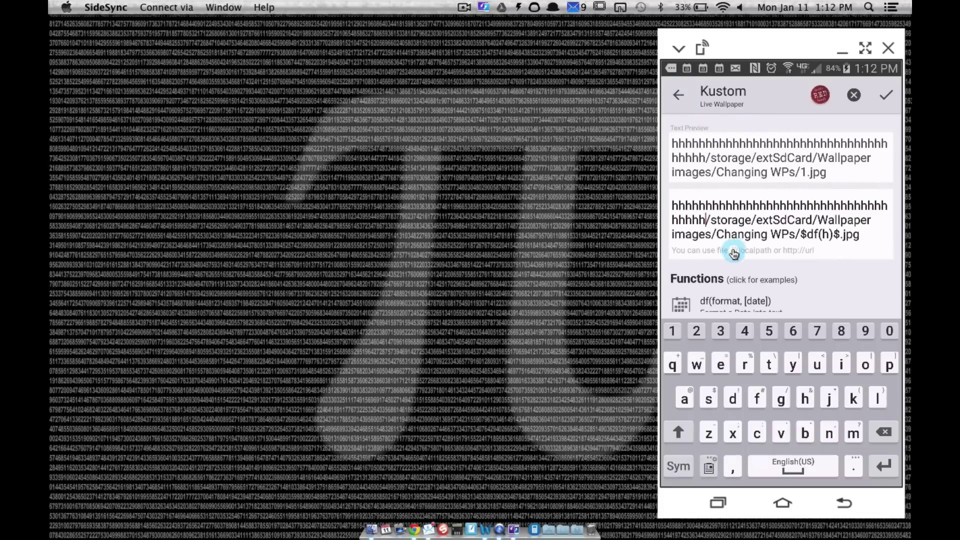
{"action": "key", "text": "Escape"}
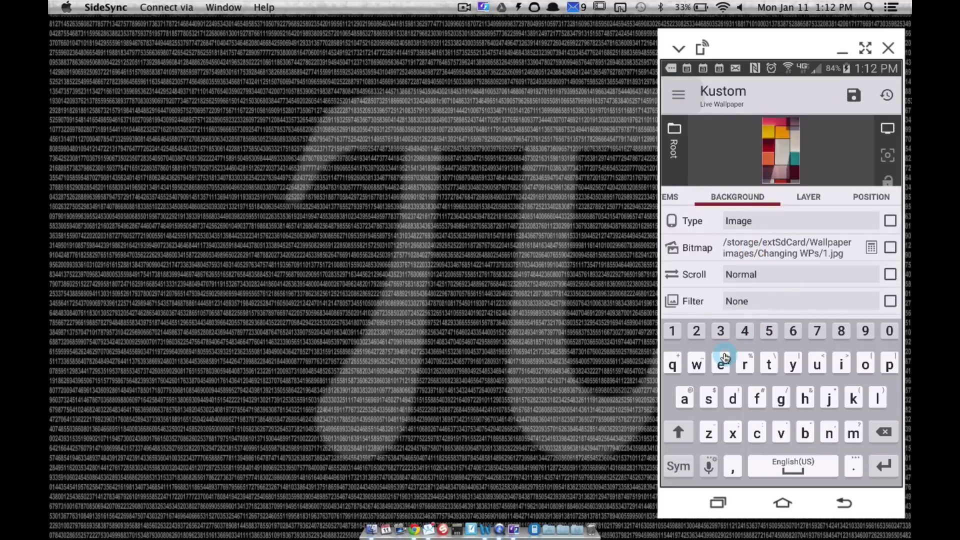
{"action": "key", "text": "Escape"}
Inspect the bitmap path formula Changing WPs/$df(h)$.jpg, then return to background settings
{"action": "left_click", "coordinate": [871, 417]}
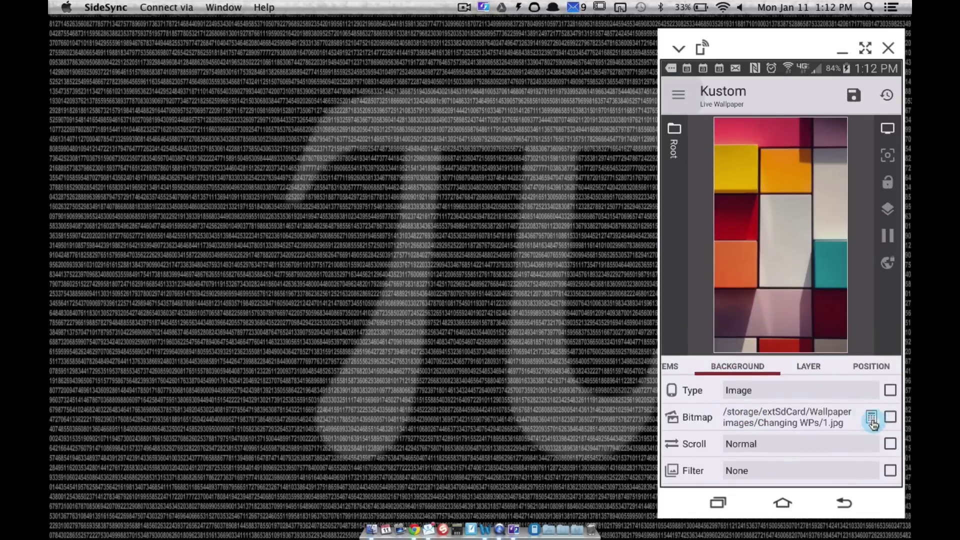
{"action": "left_click", "coordinate": [795, 220]}
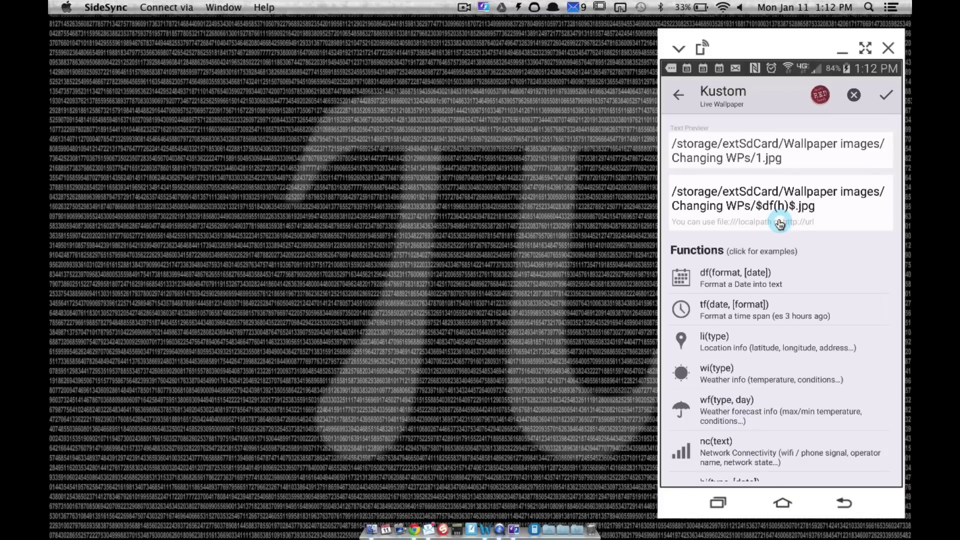
{"action": "left_click", "coordinate": [788, 205]}
{"action": "left_click", "coordinate": [678, 95]}
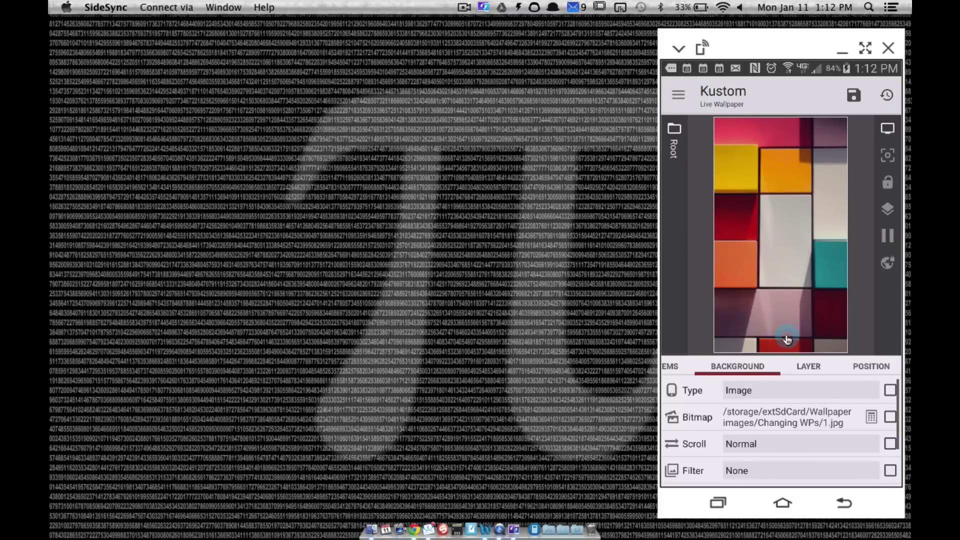
View the wallpaper's items, return to BACKGROUND and reopen the bitmap formula showing 1.jpg
{"action": "left_click", "coordinate": [683, 366]}
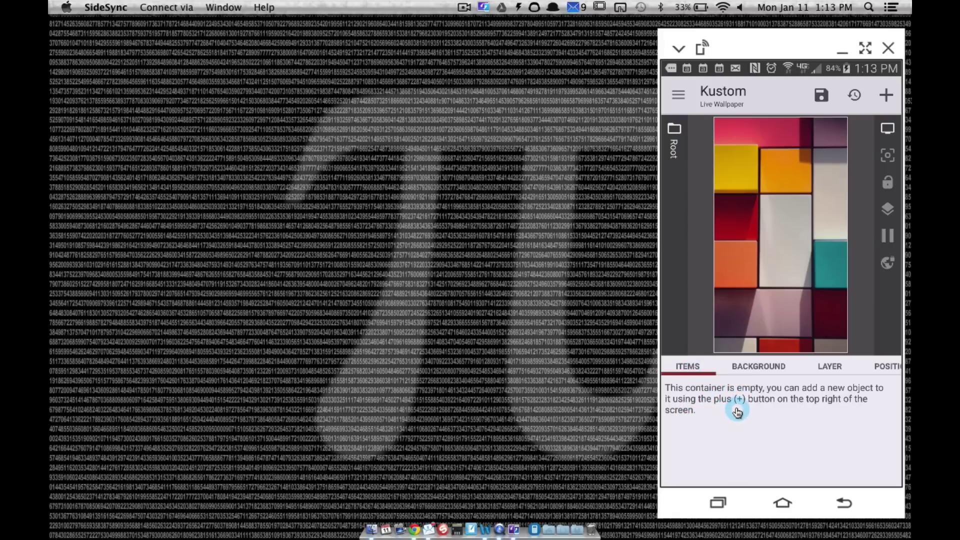
{"action": "left_click", "coordinate": [758, 380]}
{"action": "left_click", "coordinate": [867, 411]}
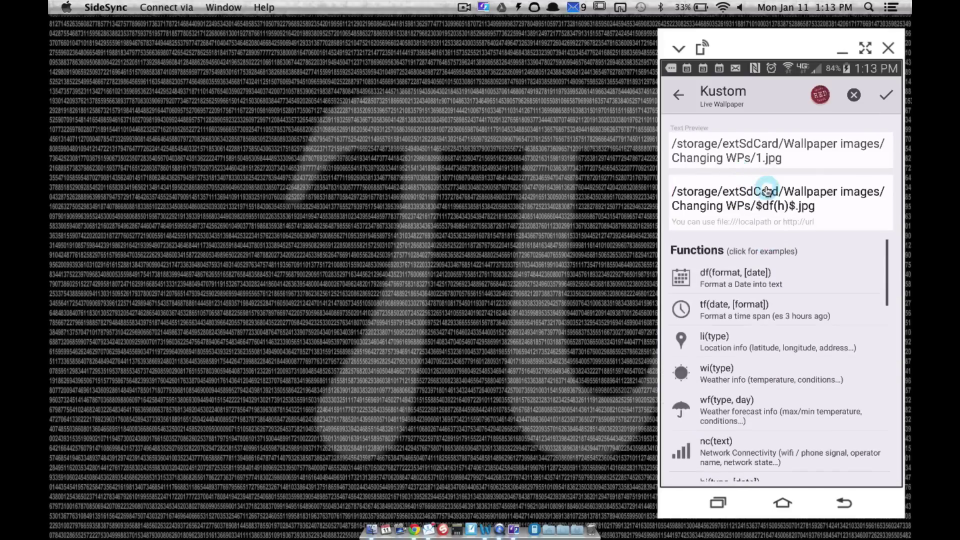